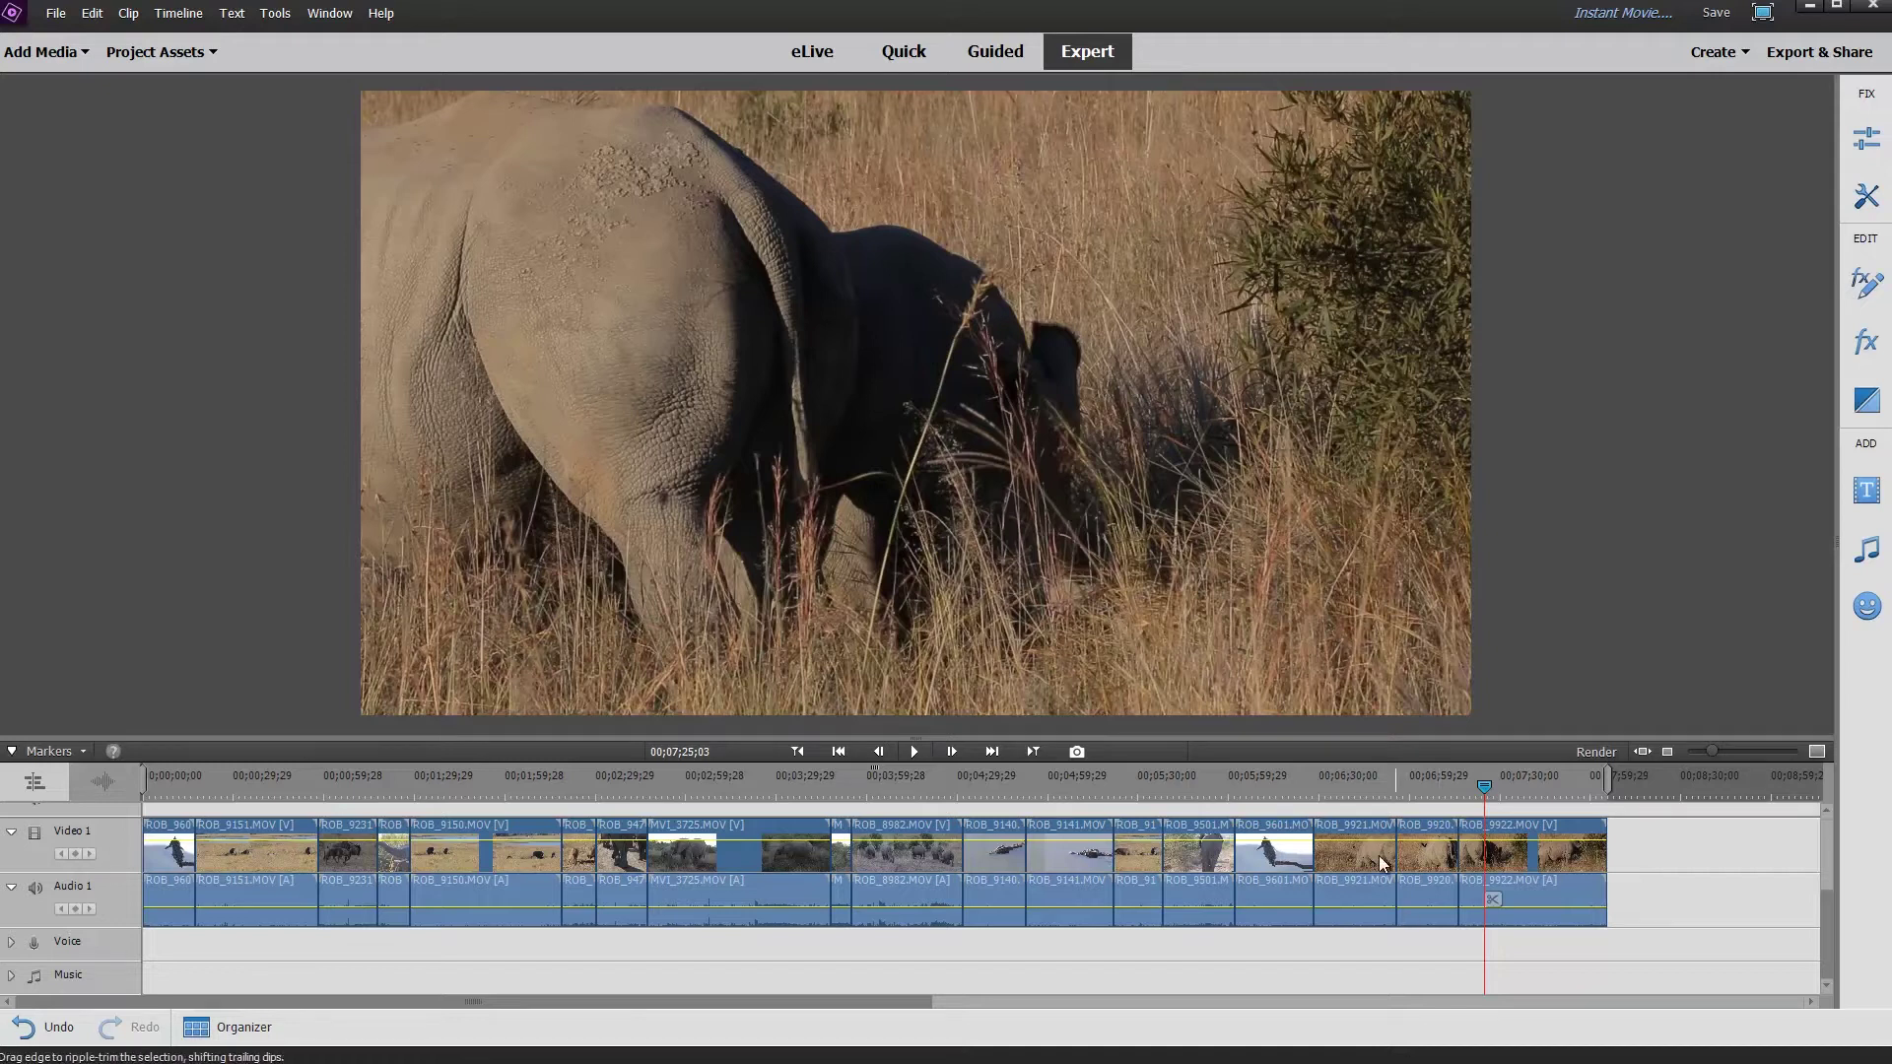
Ripple-delete the short clip near 3:51 so the following clips close the gap.
{"action": "left_click_drag", "start_coordinate": [1442, 779], "coordinate": [841, 802]}
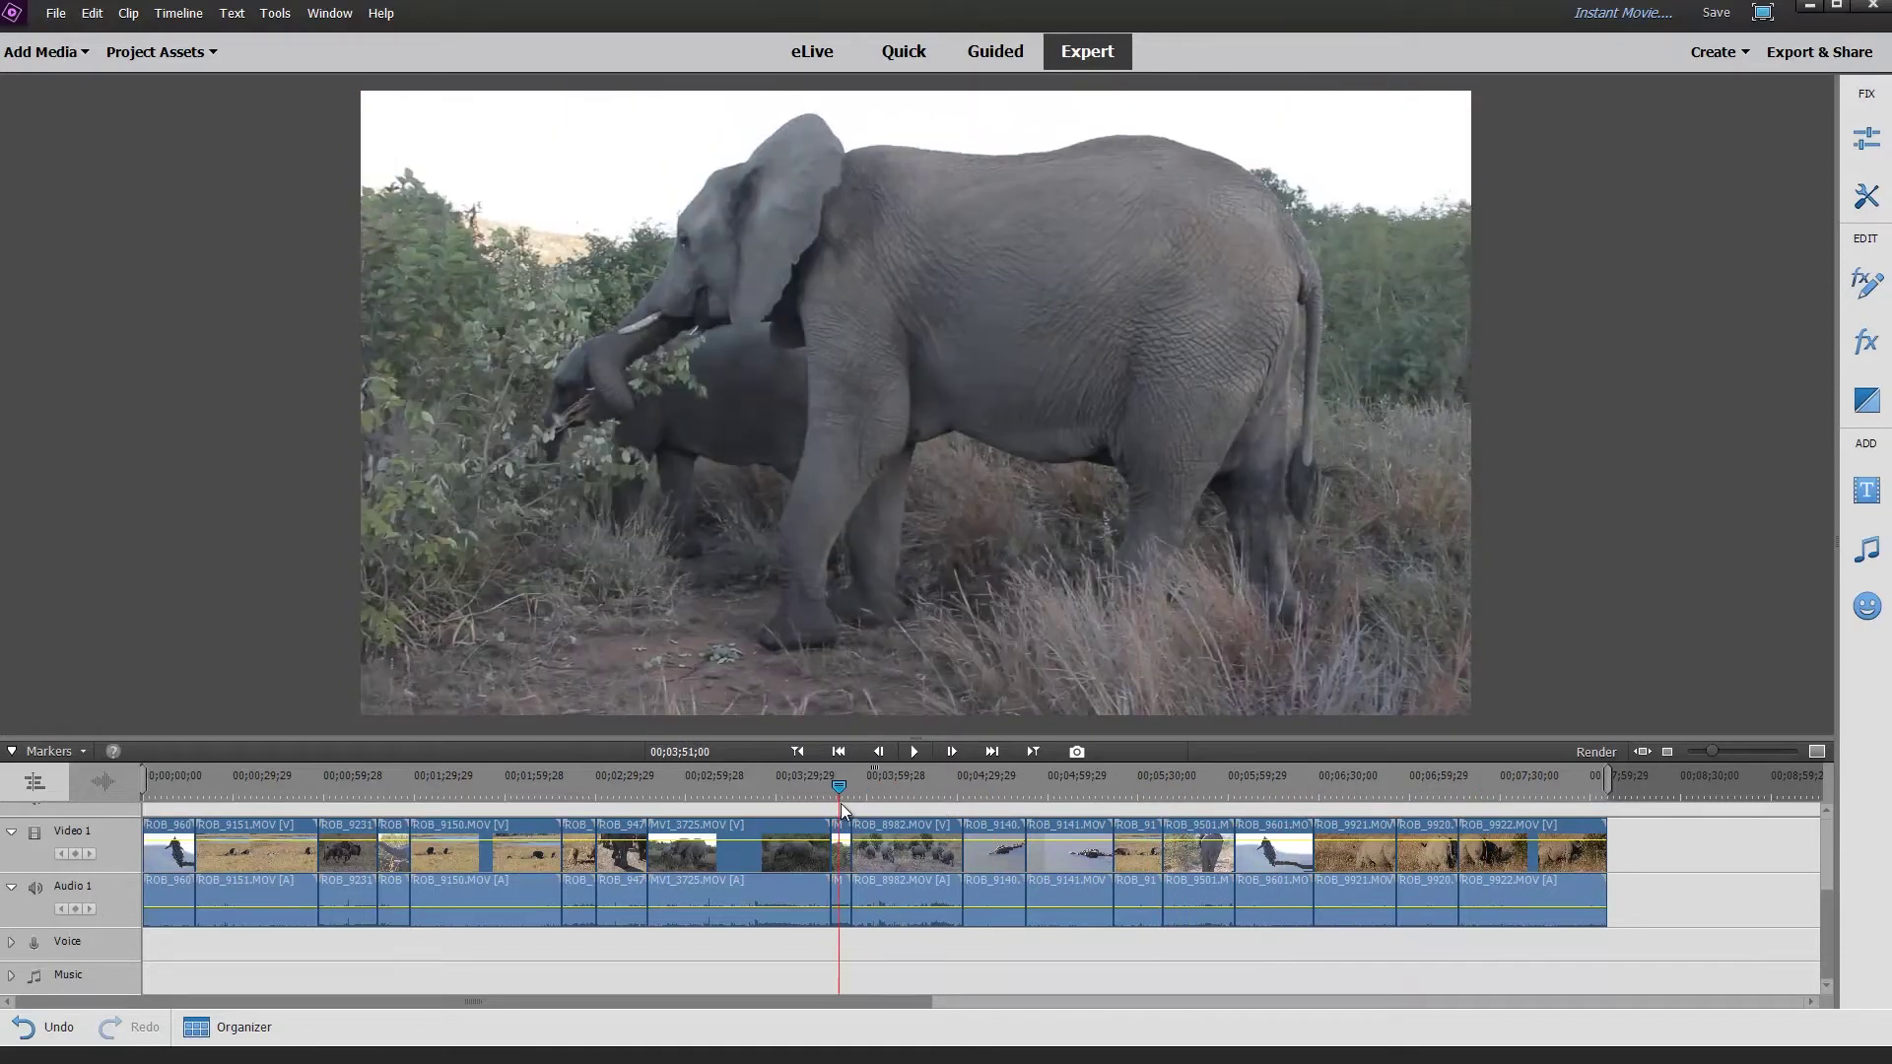
{"action": "left_click", "coordinate": [841, 886]}
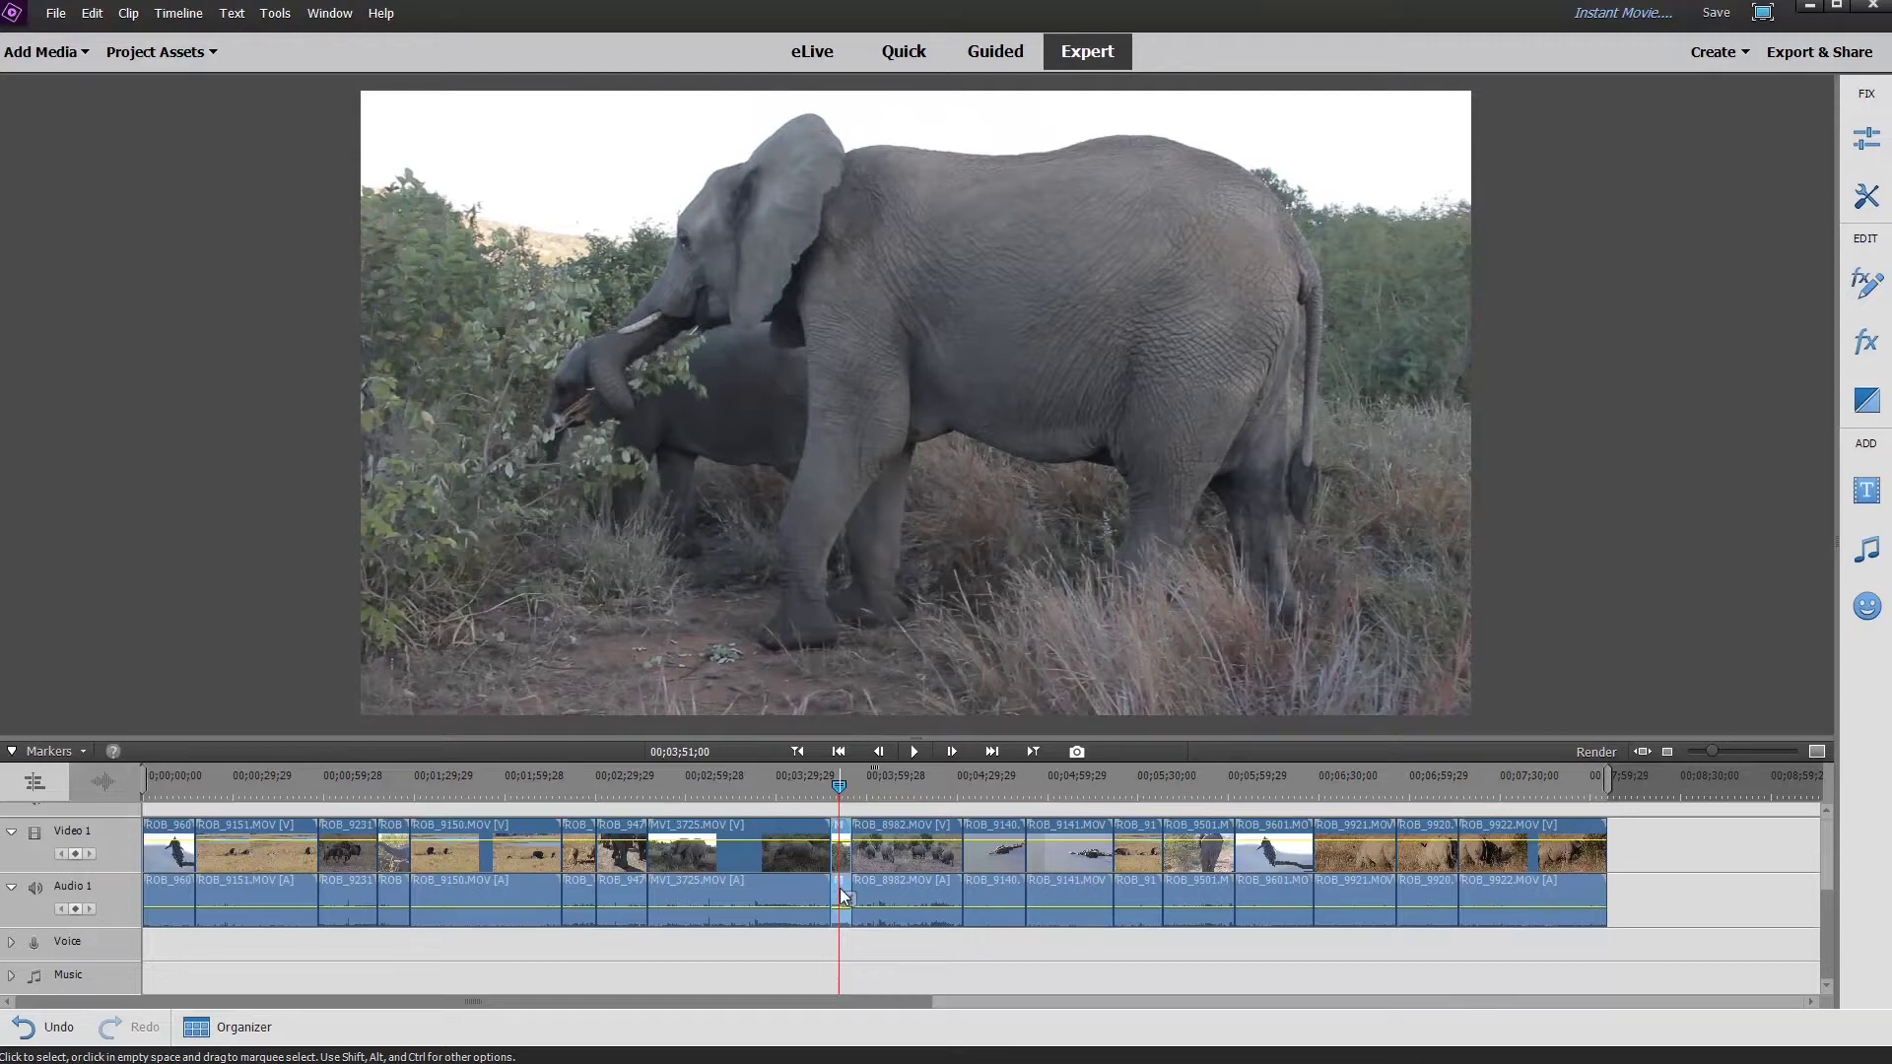
{"action": "key", "text": "Delete"}
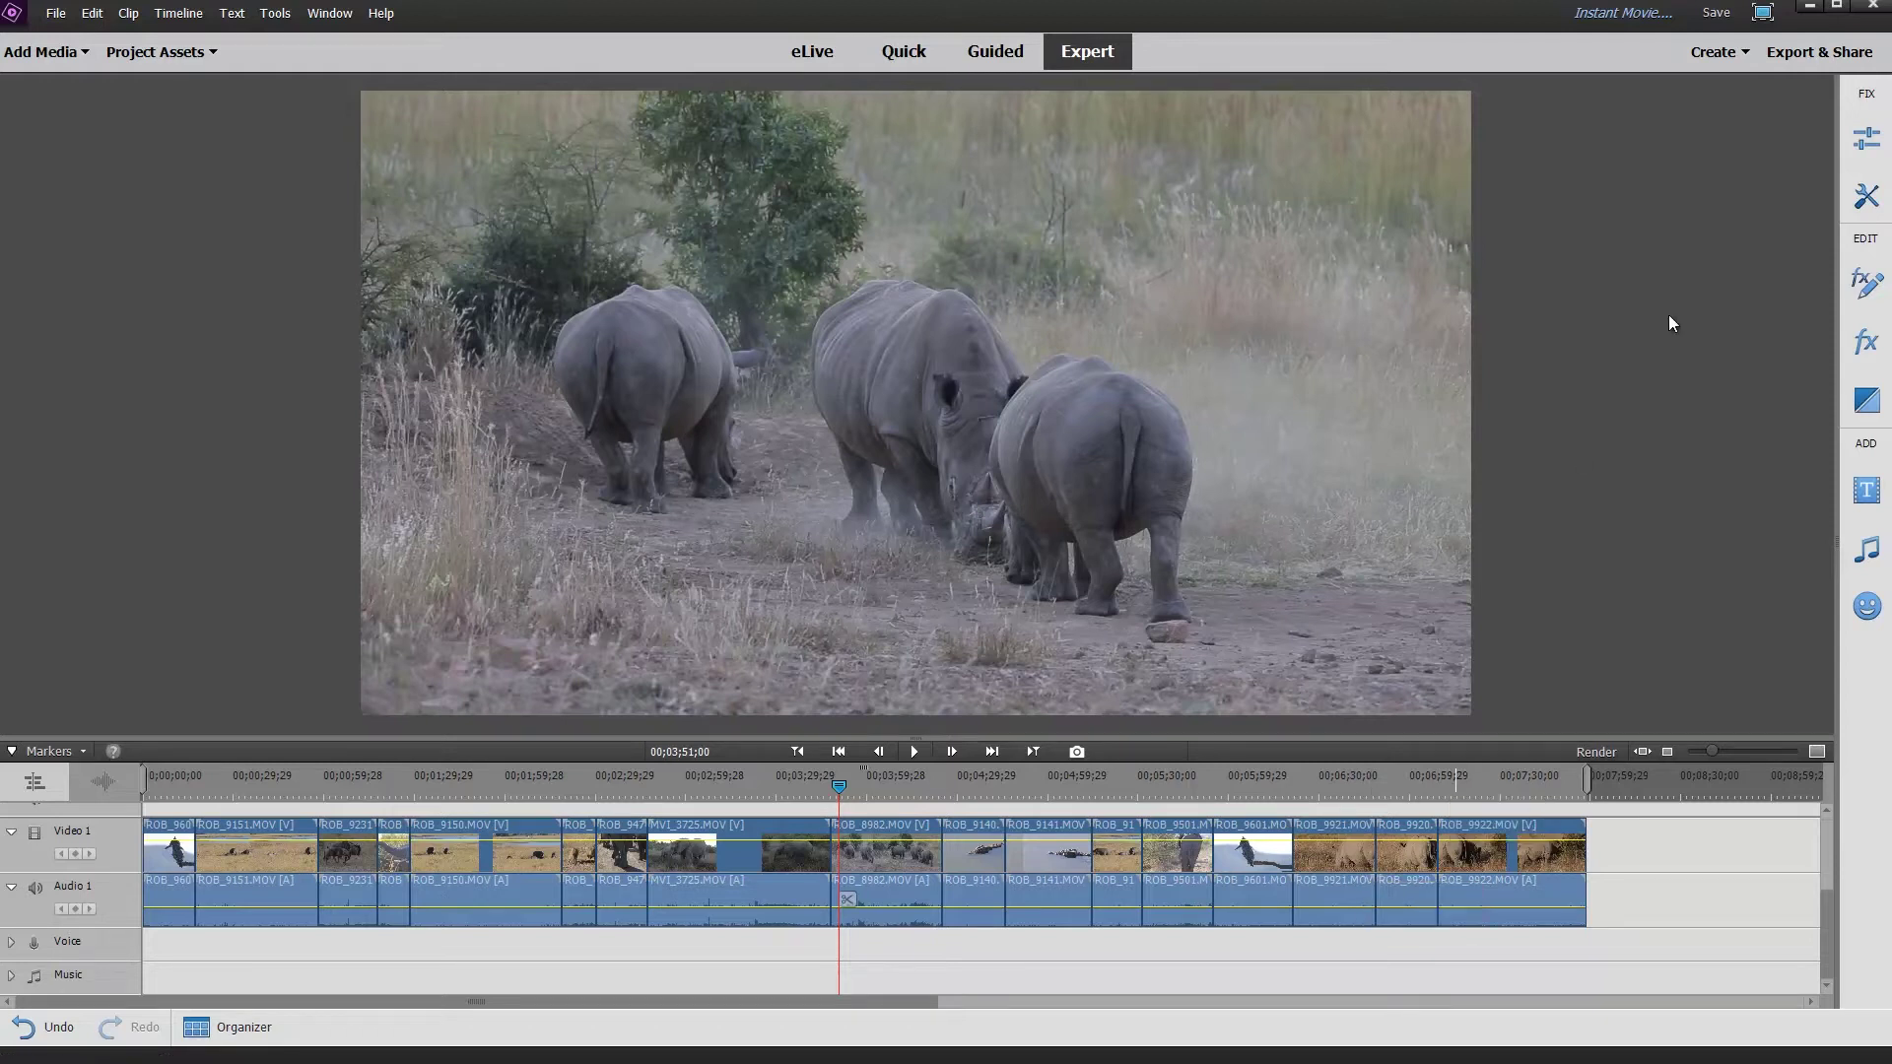
Start an Instant Movie and browse the Event theme category.
{"action": "left_click", "coordinate": [1726, 55]}
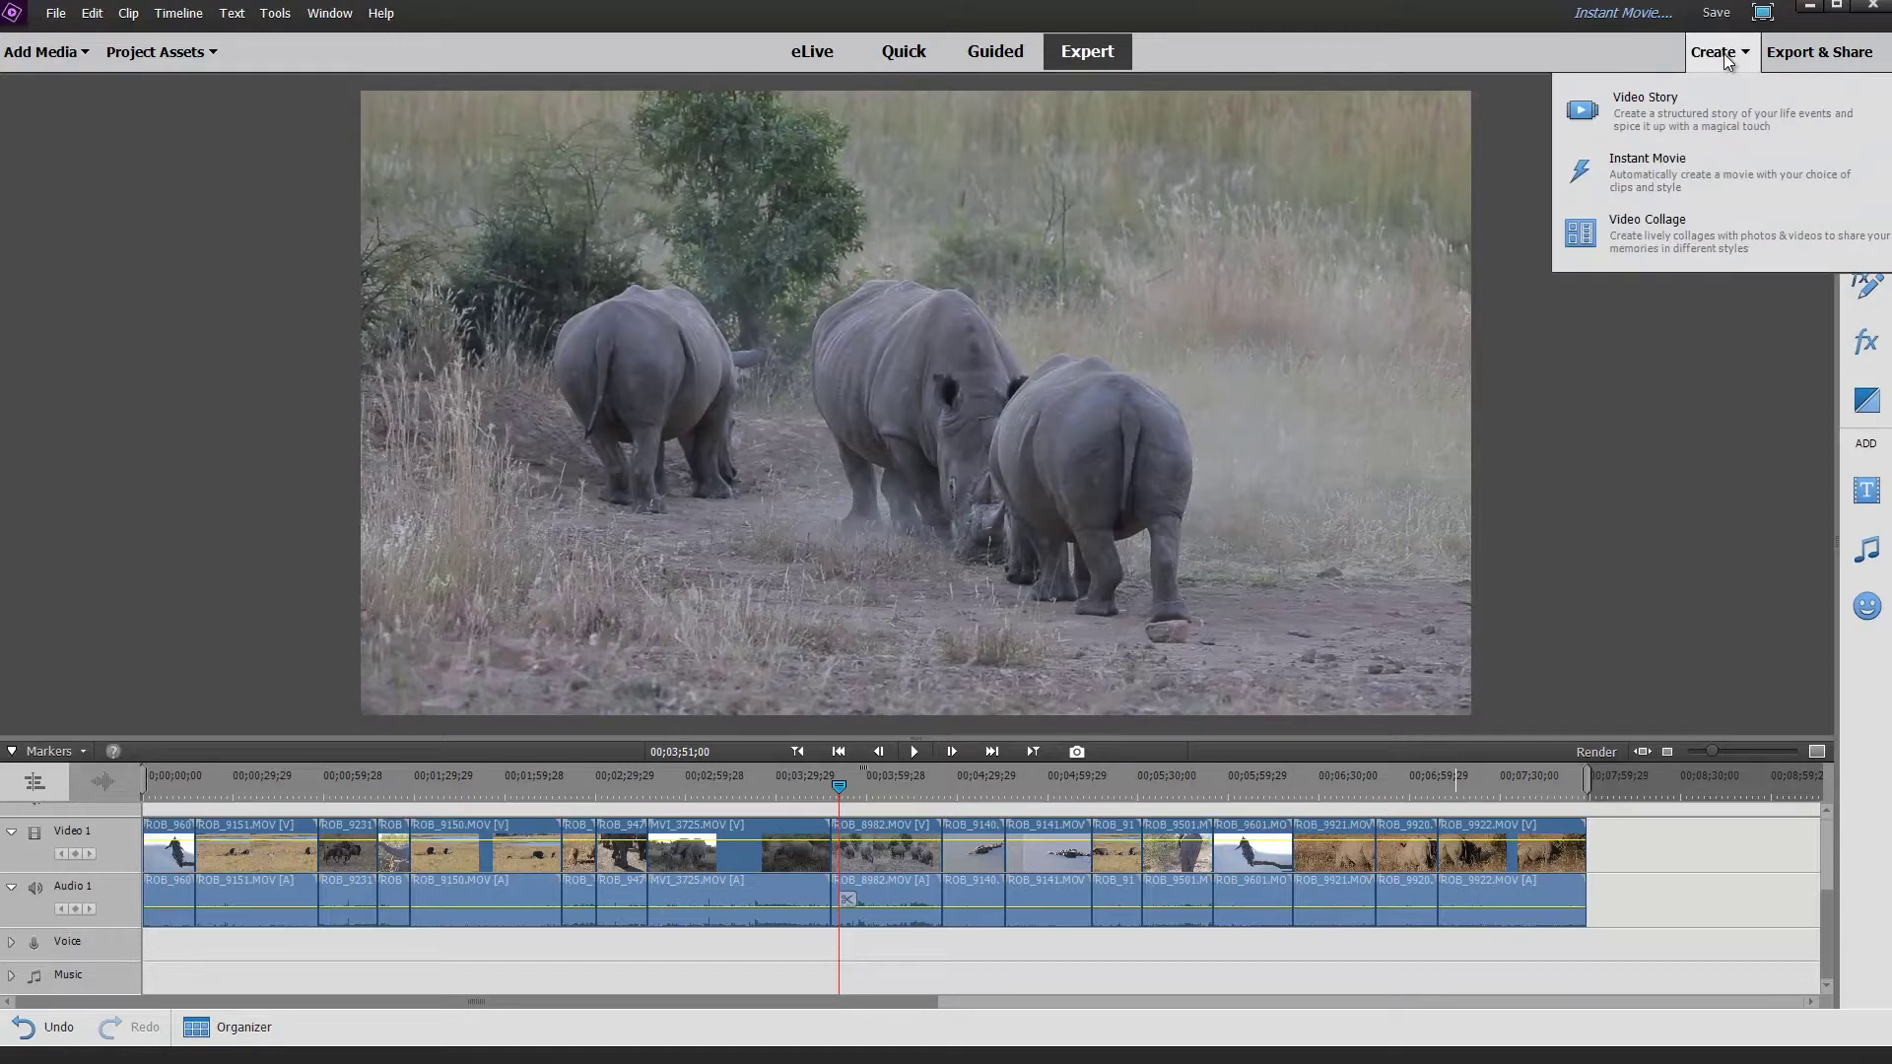
{"action": "left_click", "coordinate": [1677, 172]}
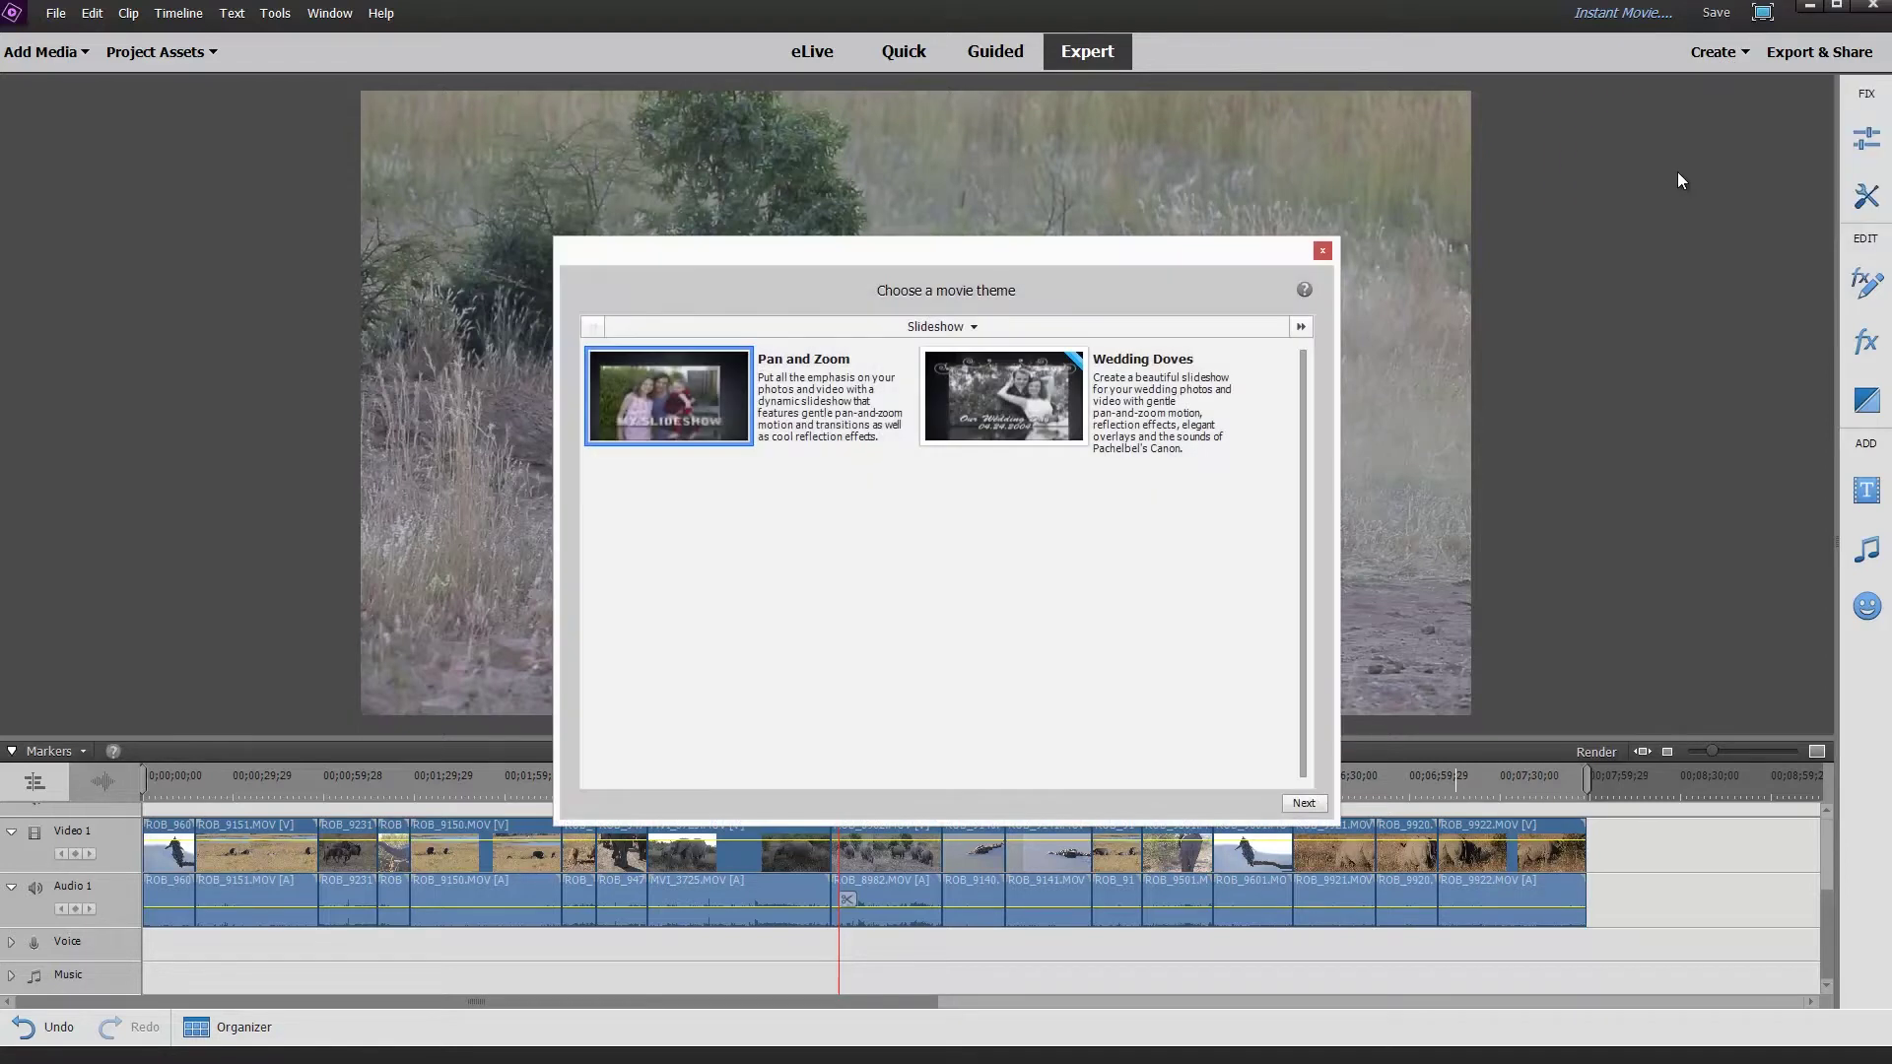
{"action": "left_click_drag", "start_coordinate": [1179, 248], "coordinate": [1316, 50]}
{"action": "left_click", "coordinate": [1129, 126]}
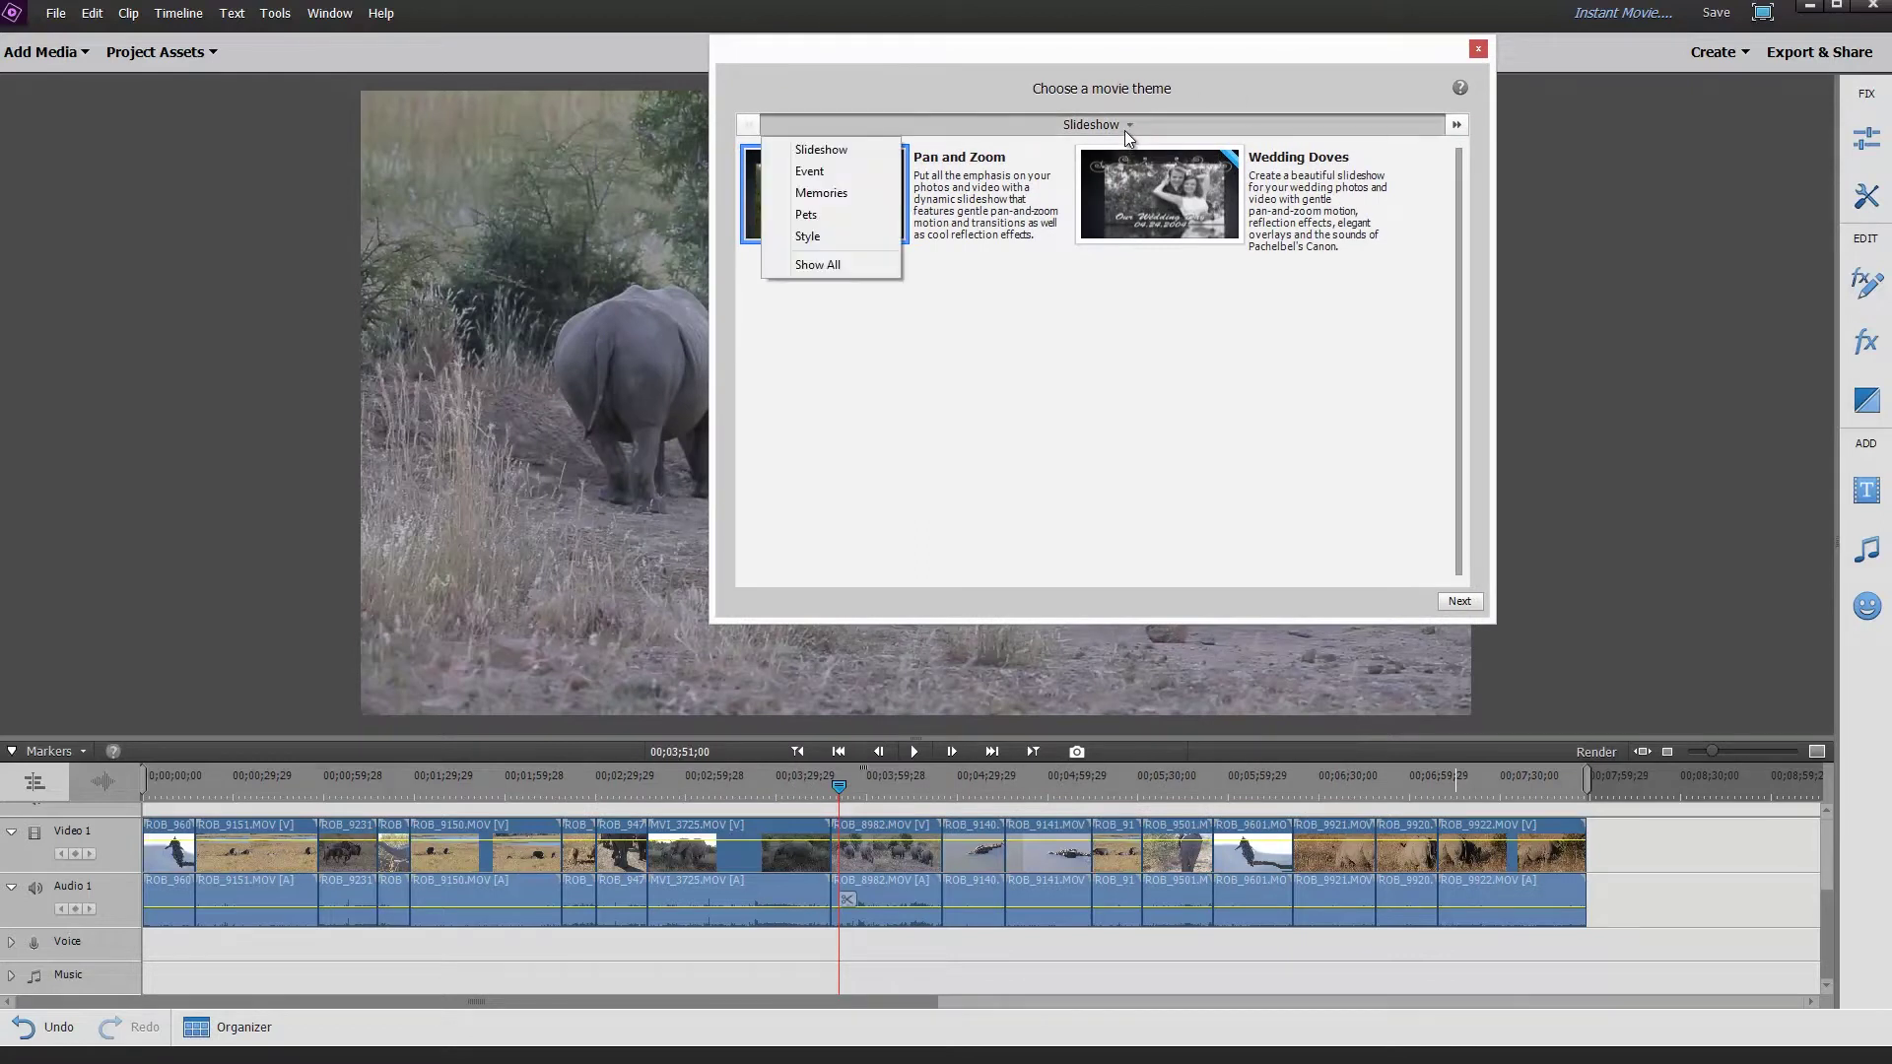
{"action": "left_click", "coordinate": [839, 170]}
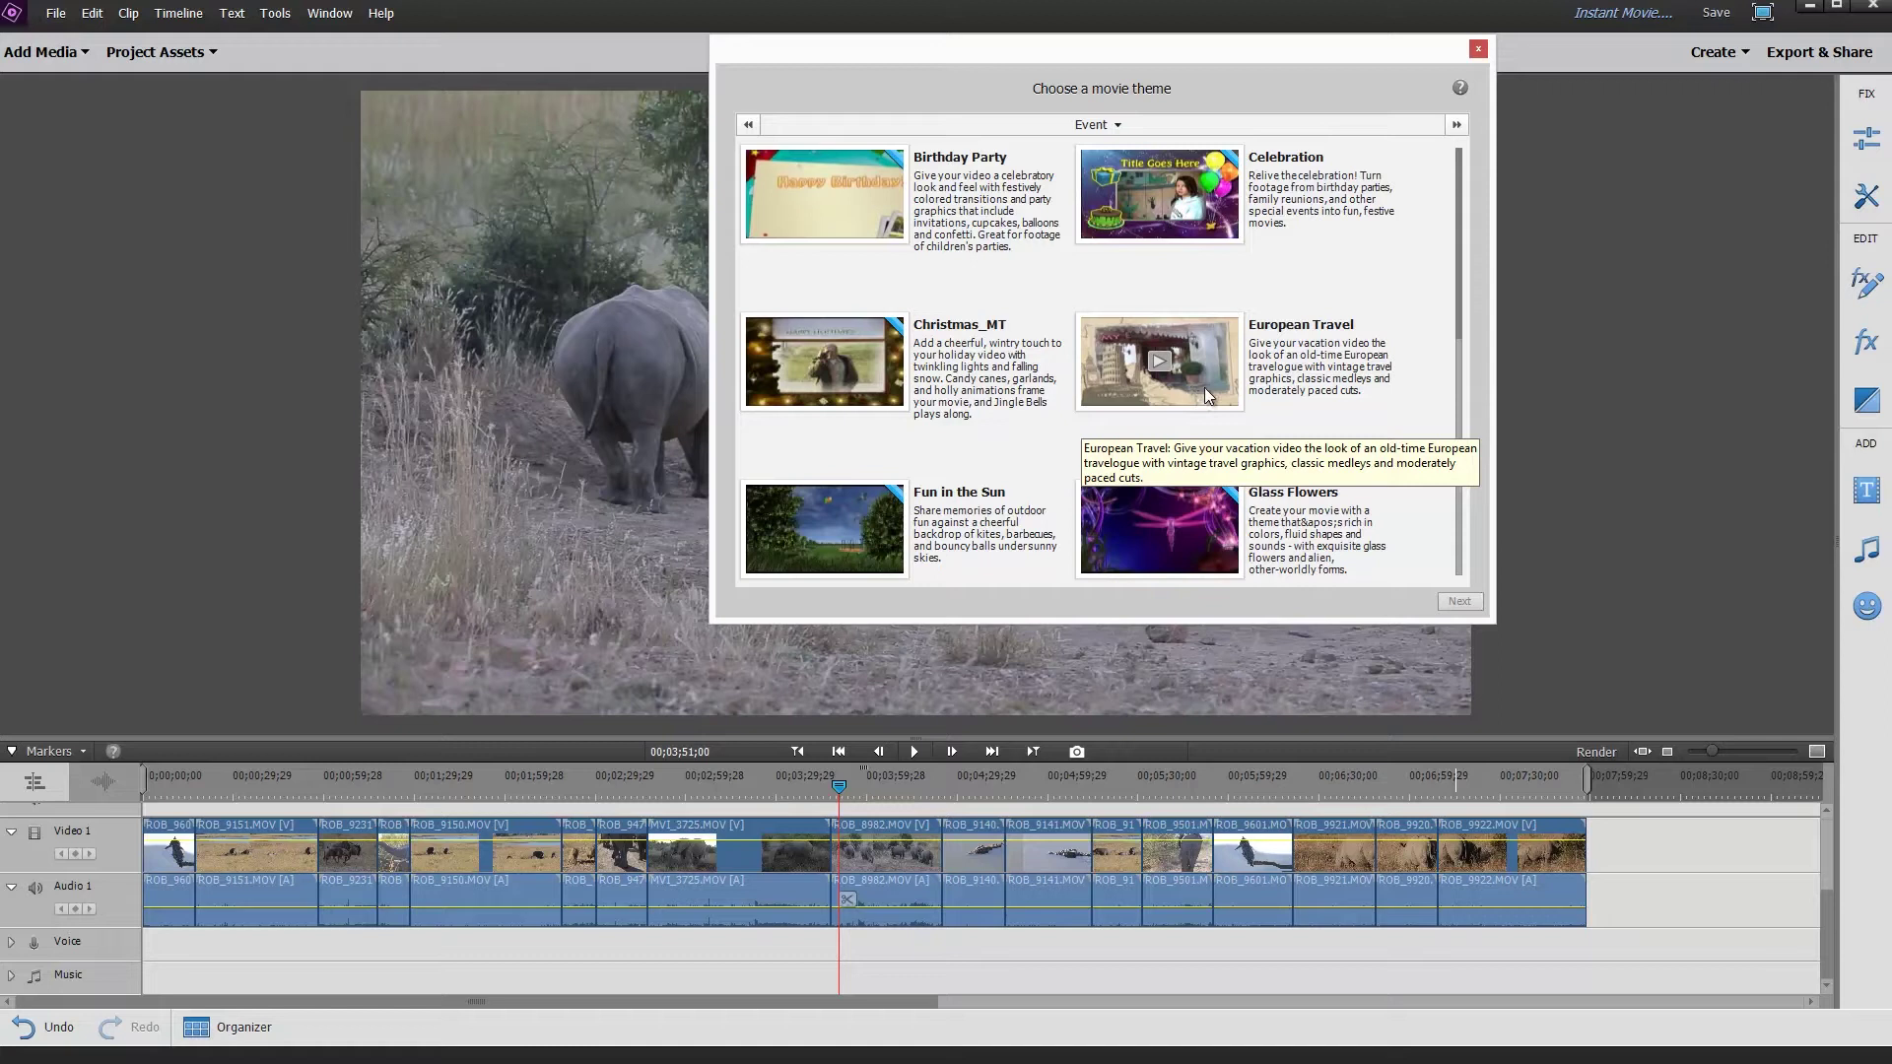
{"action": "scroll", "coordinate": [1011, 459], "scroll_direction": "down", "scroll_amount": 1}
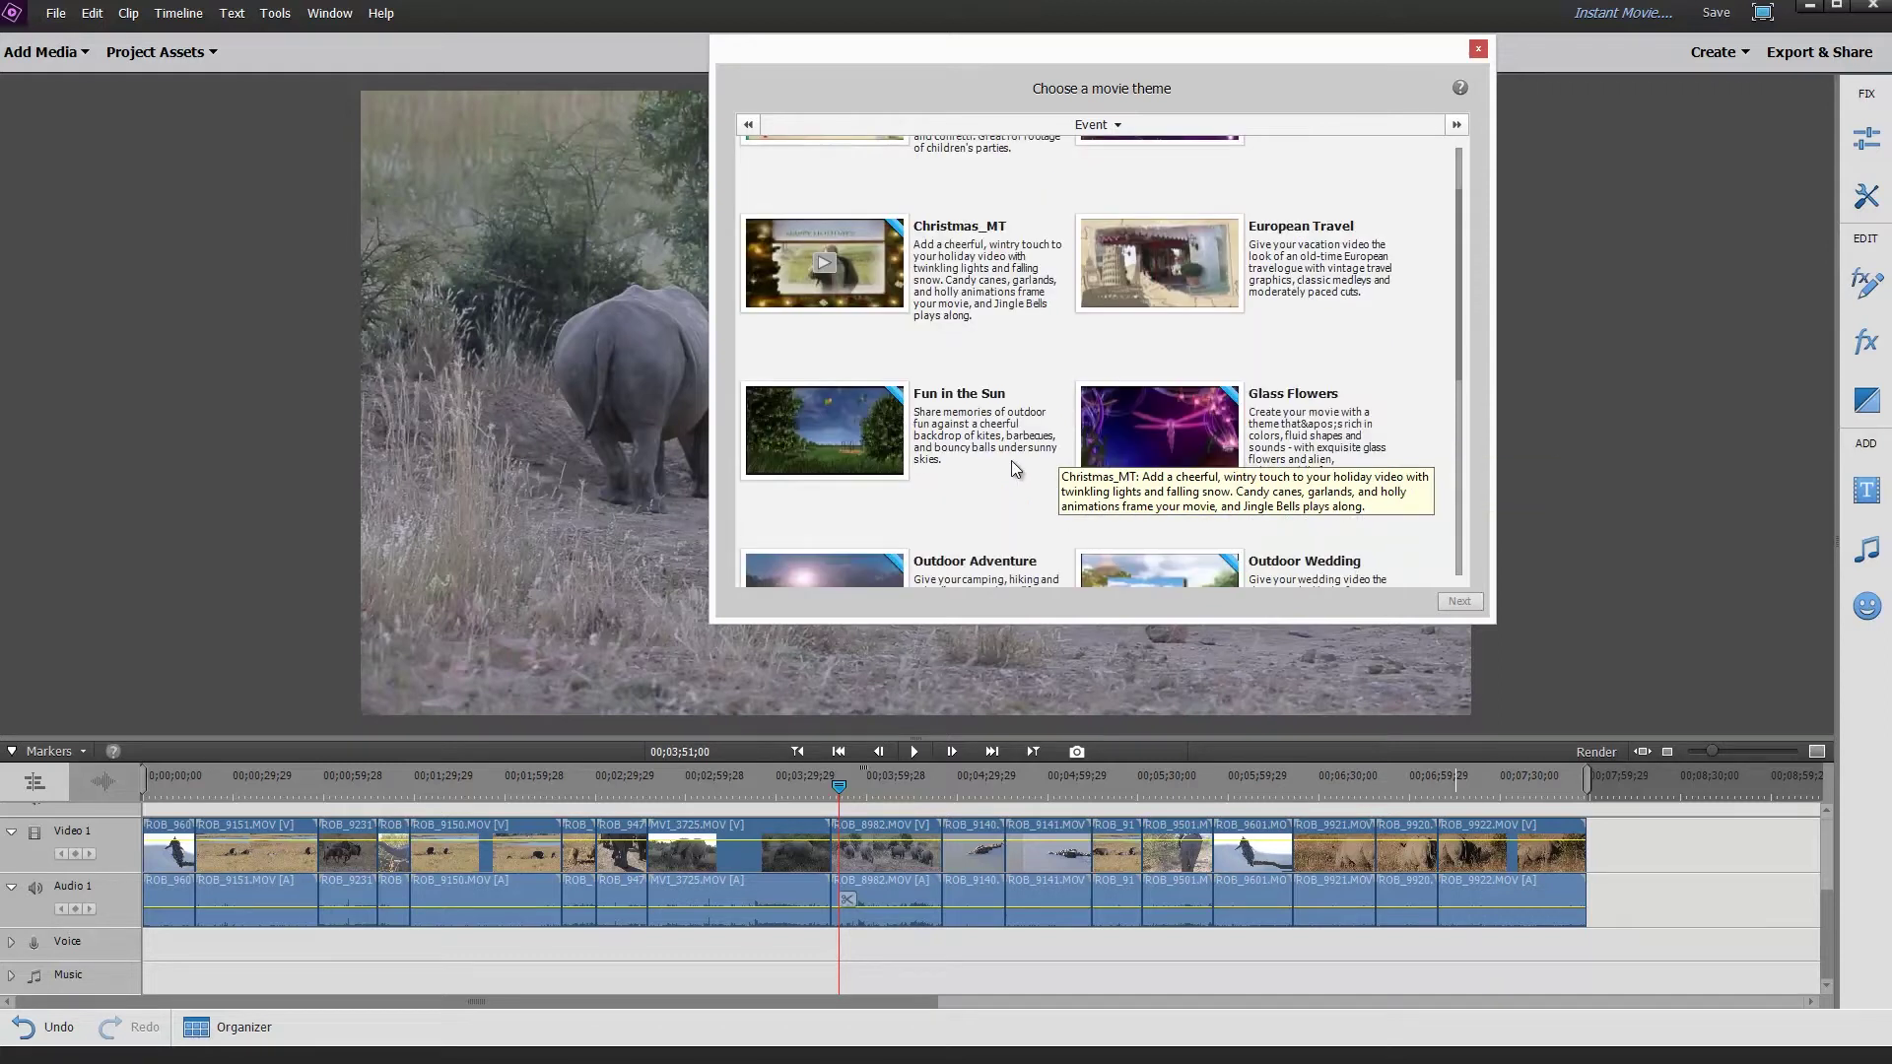
{"action": "scroll", "coordinate": [1015, 468], "scroll_direction": "down", "scroll_amount": 1}
{"action": "scroll", "coordinate": [1015, 469], "scroll_direction": "down", "scroll_amount": 1}
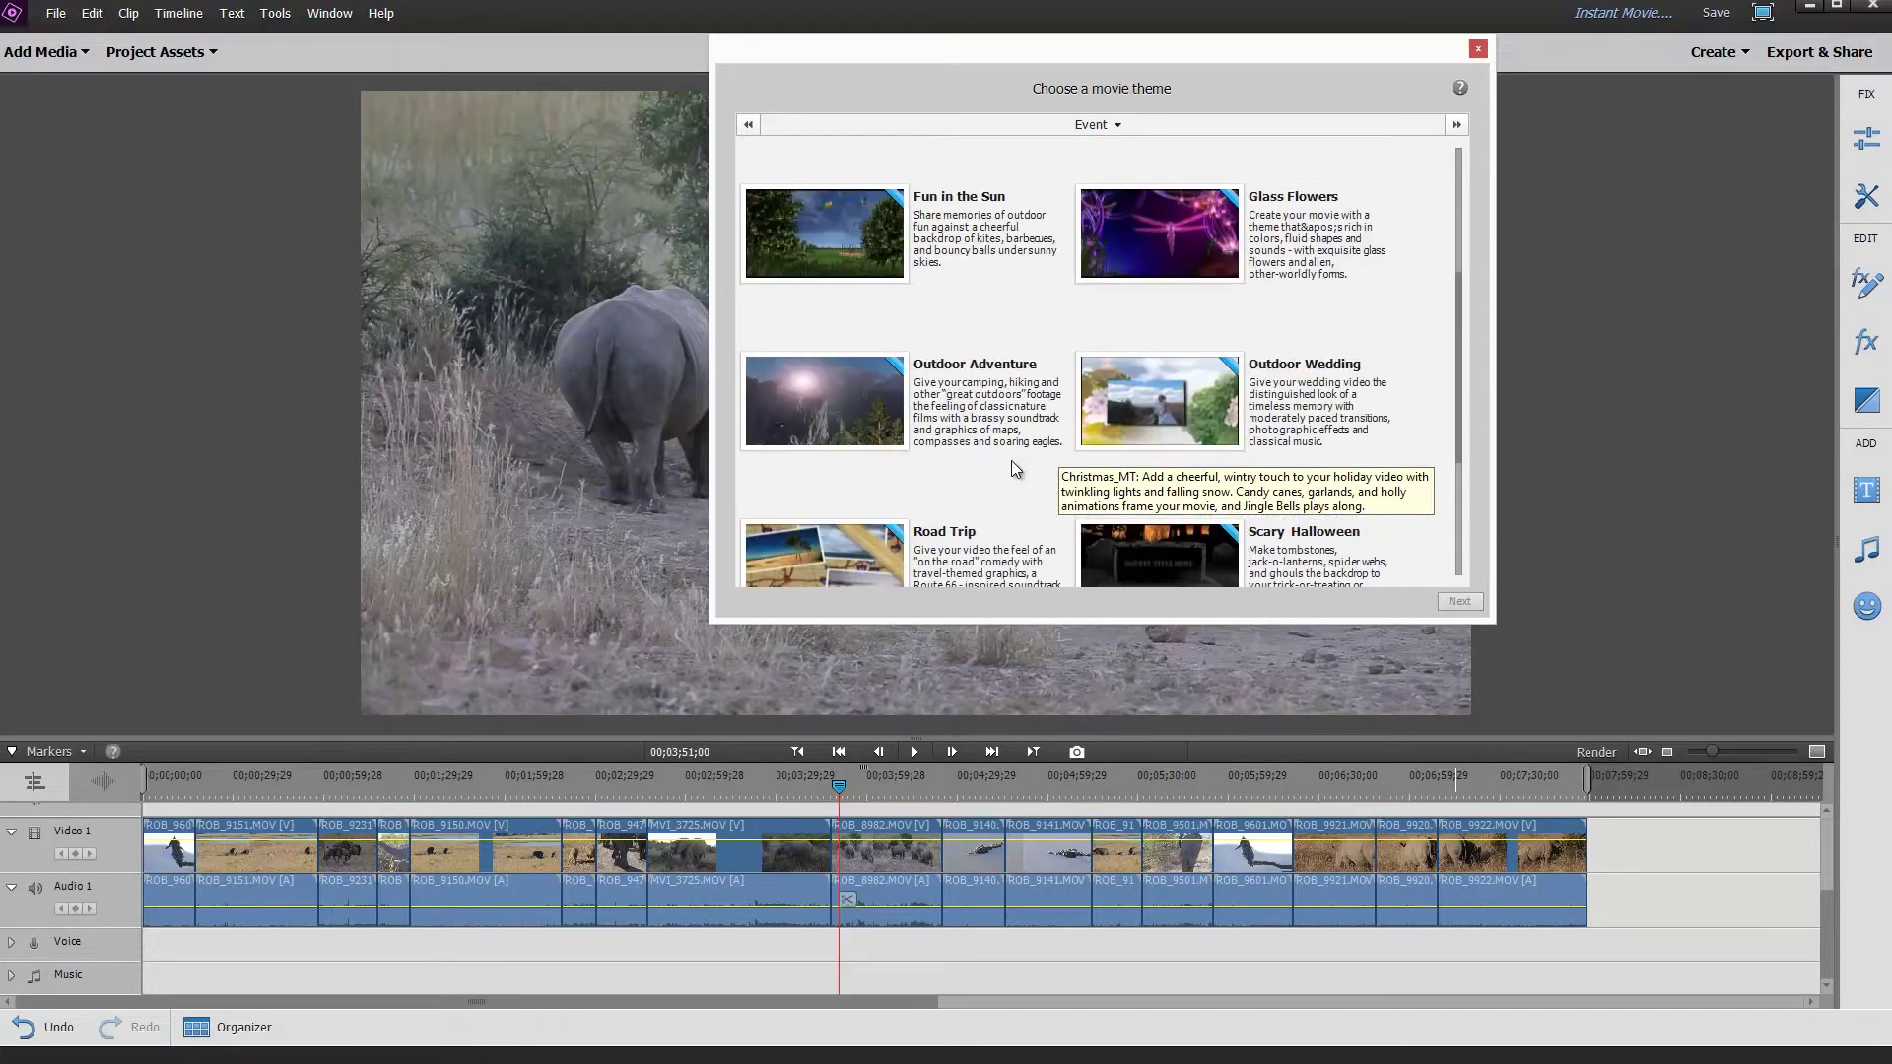
{"action": "scroll", "coordinate": [1015, 468], "scroll_direction": "down", "scroll_amount": 1}
{"action": "scroll", "coordinate": [1013, 467], "scroll_direction": "down", "scroll_amount": 1}
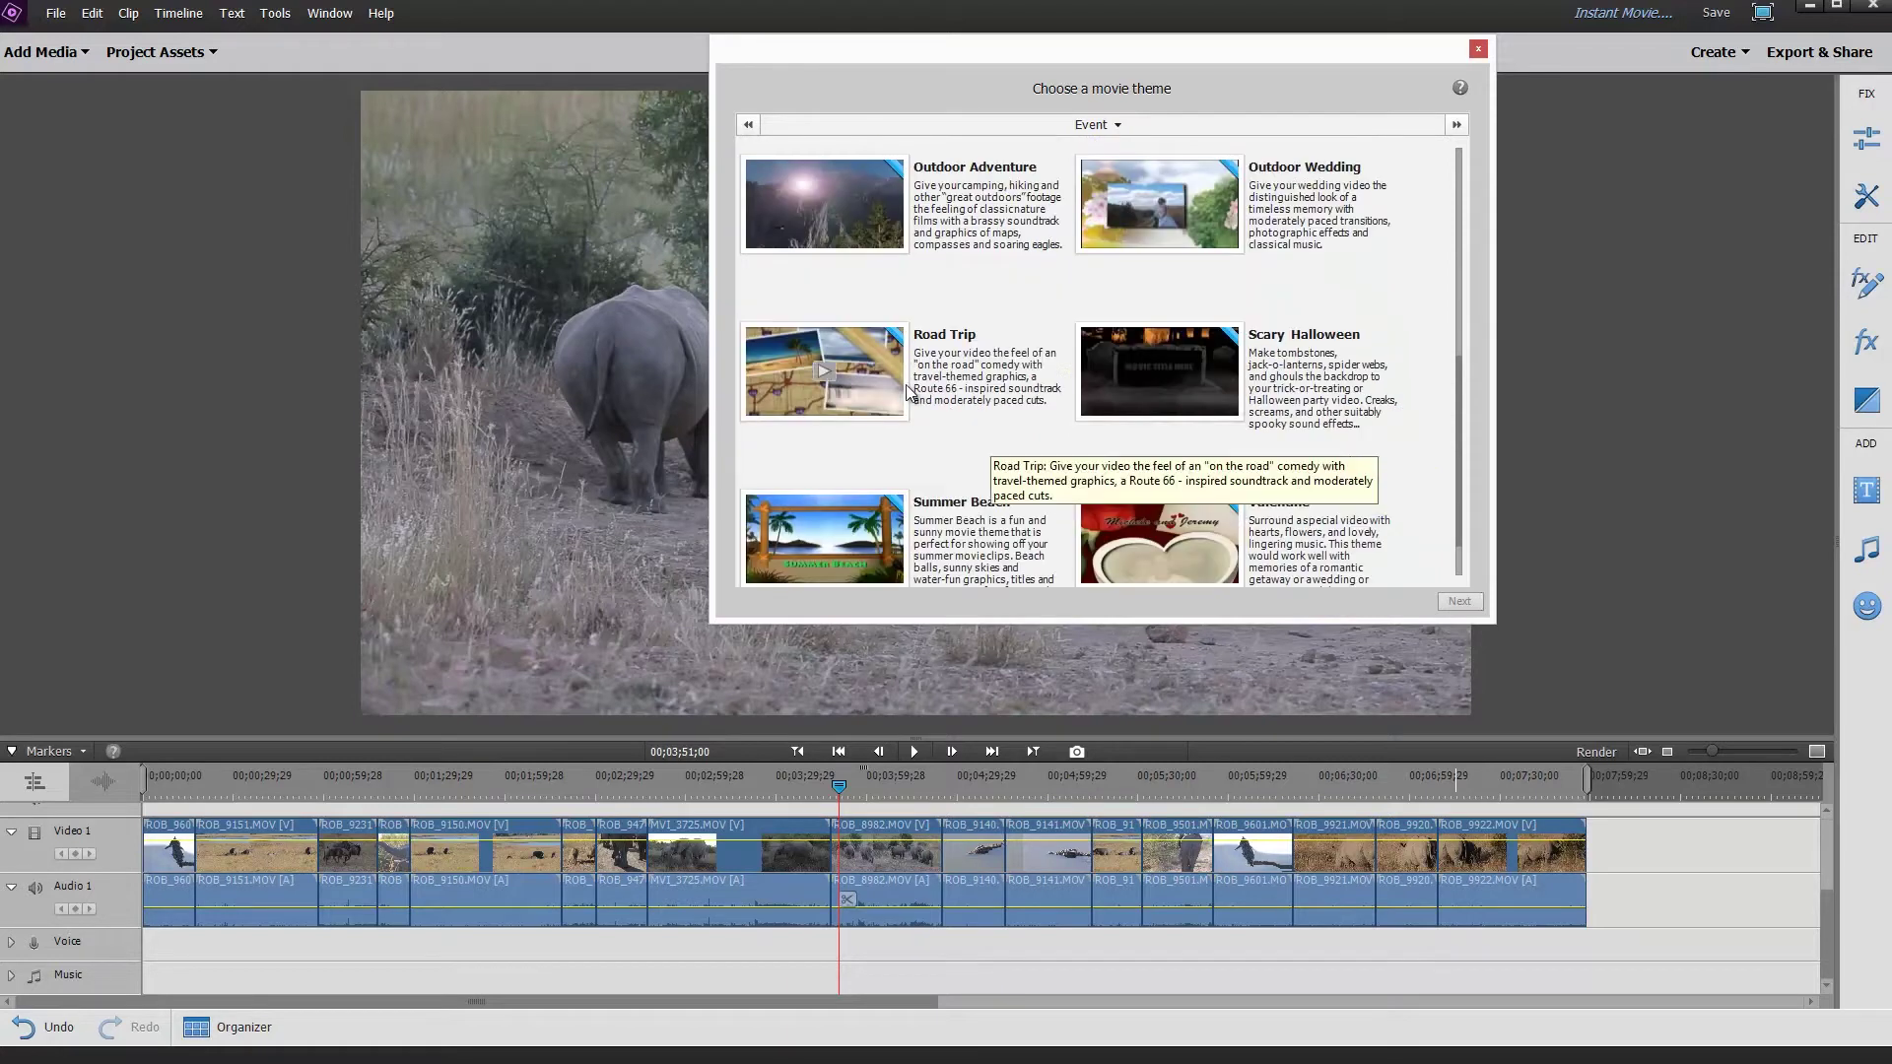
Pick the Pan and Zoom theme from the Slideshow category and continue to personalization.
{"action": "left_click", "coordinate": [1097, 125]}
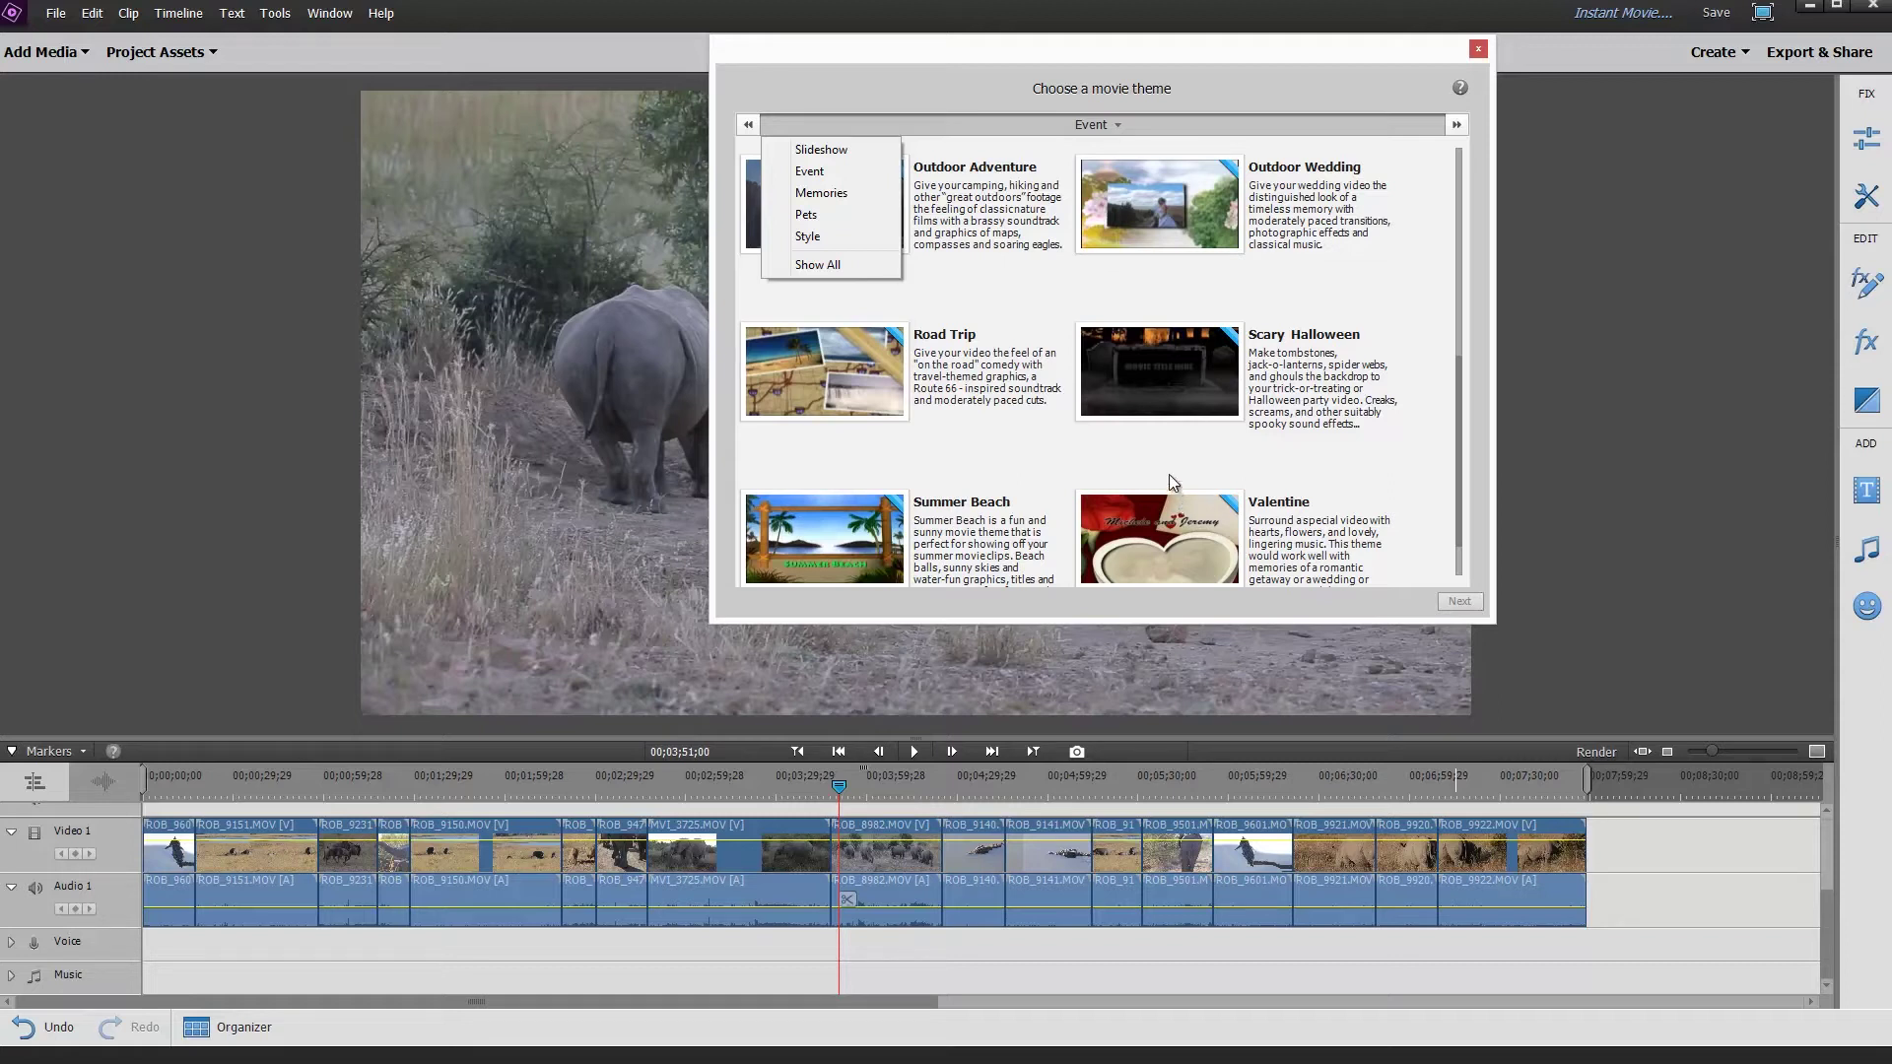
{"action": "left_click", "coordinate": [871, 158]}
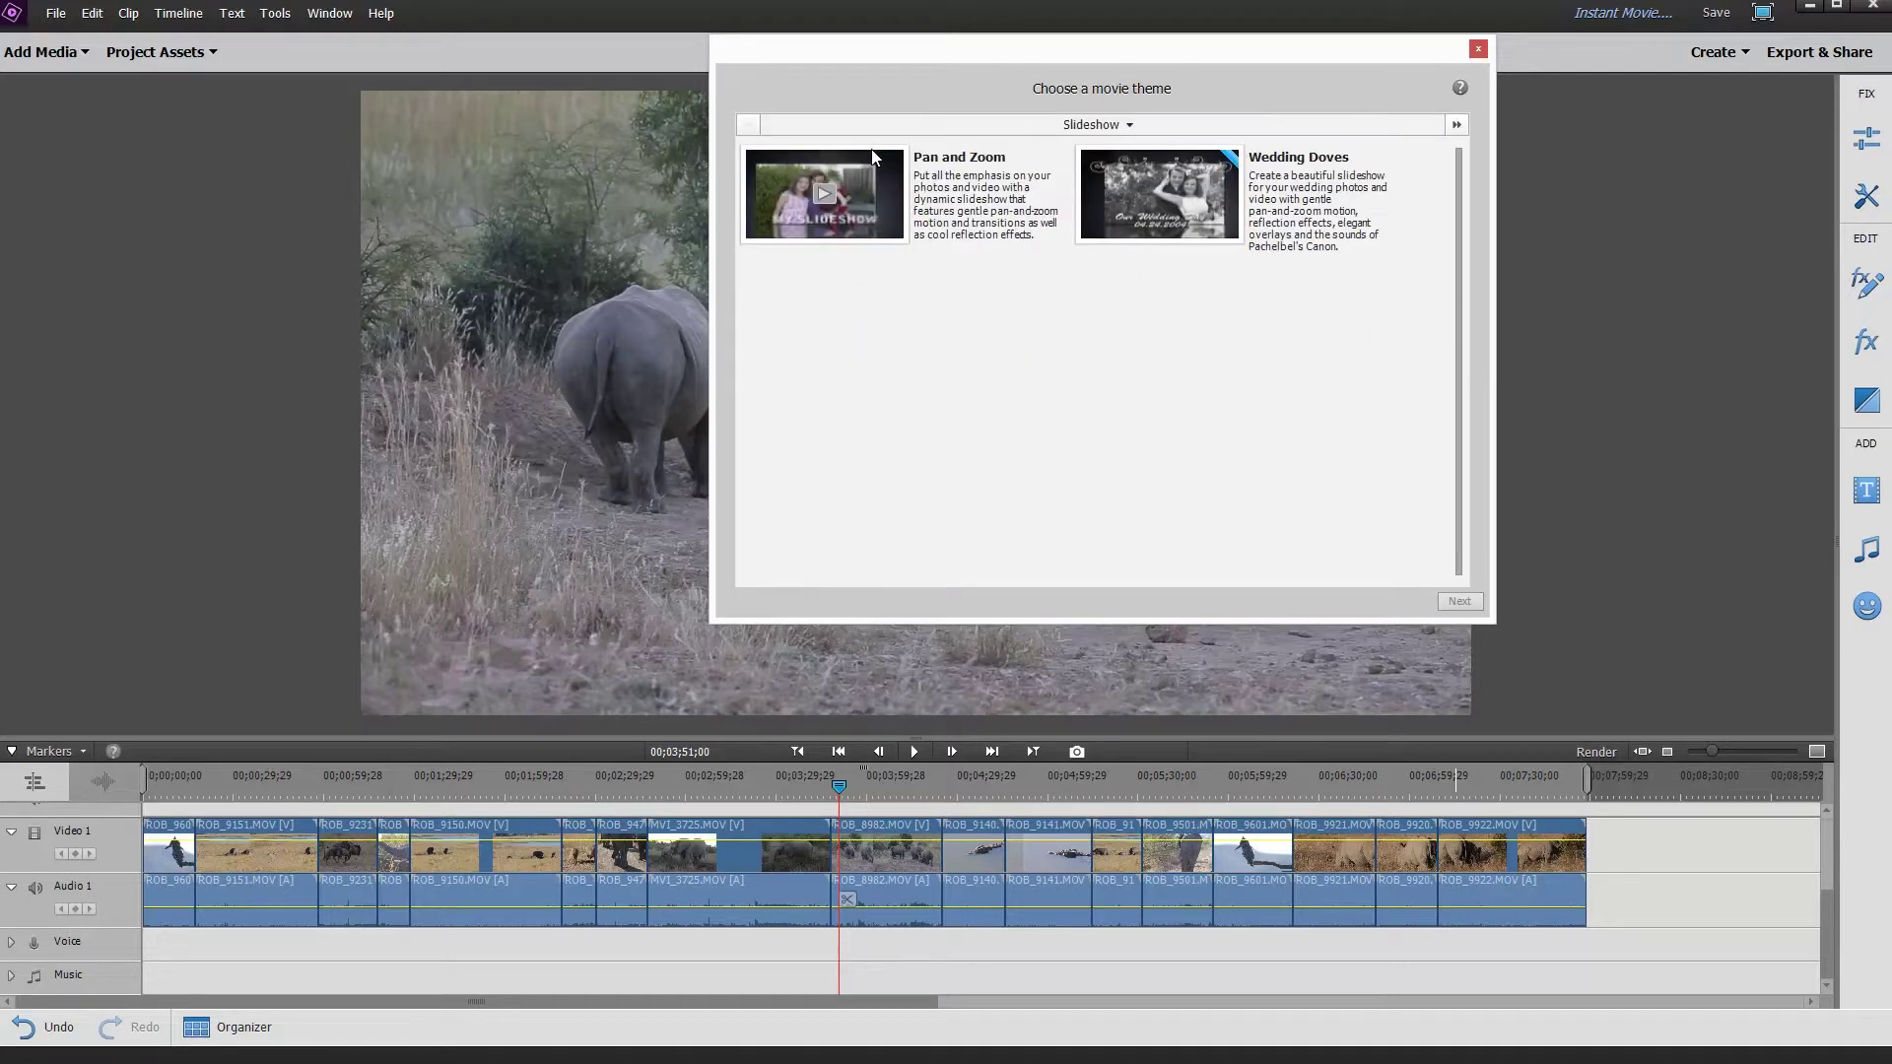
{"action": "left_click", "coordinate": [826, 215]}
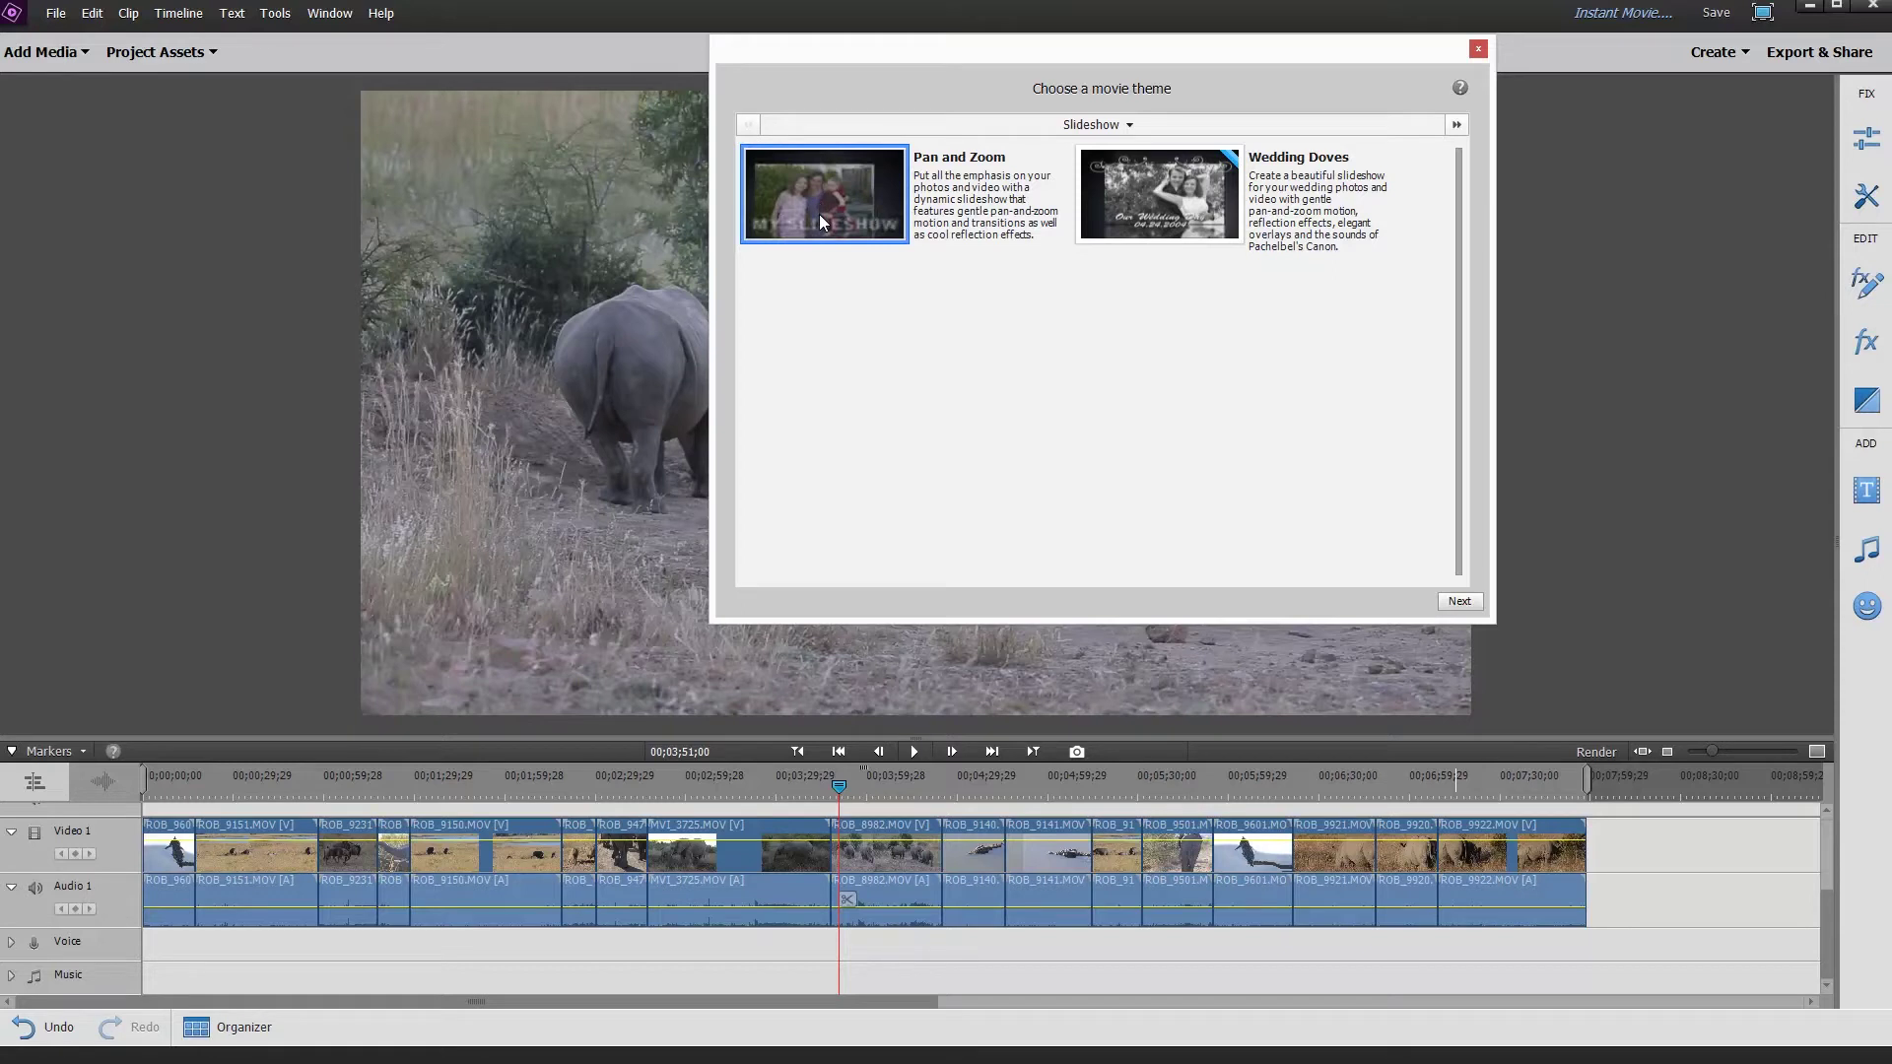
{"action": "left_click", "coordinate": [1456, 602]}
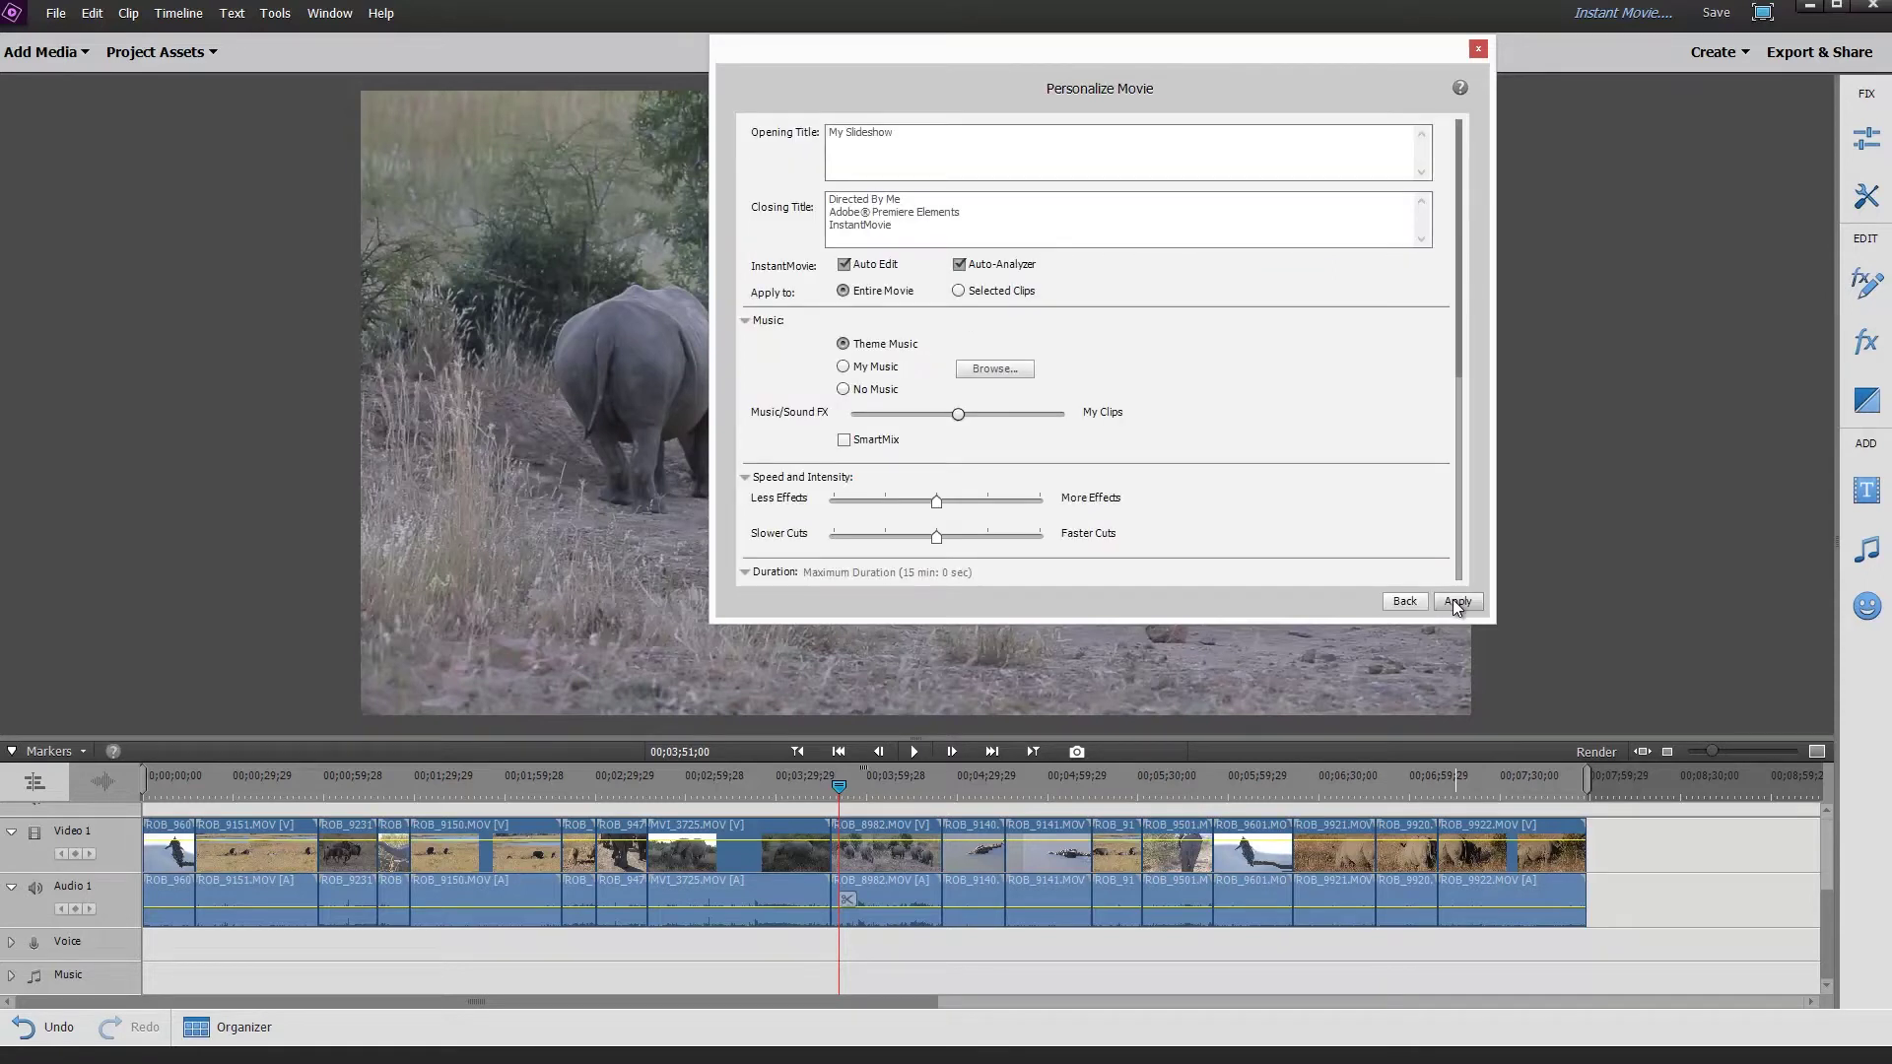
Replace the My Slideshow opening title with the person's adventure in South Africa title.
{"action": "left_click_drag", "start_coordinate": [1484, 624], "coordinate": [1495, 1029]}
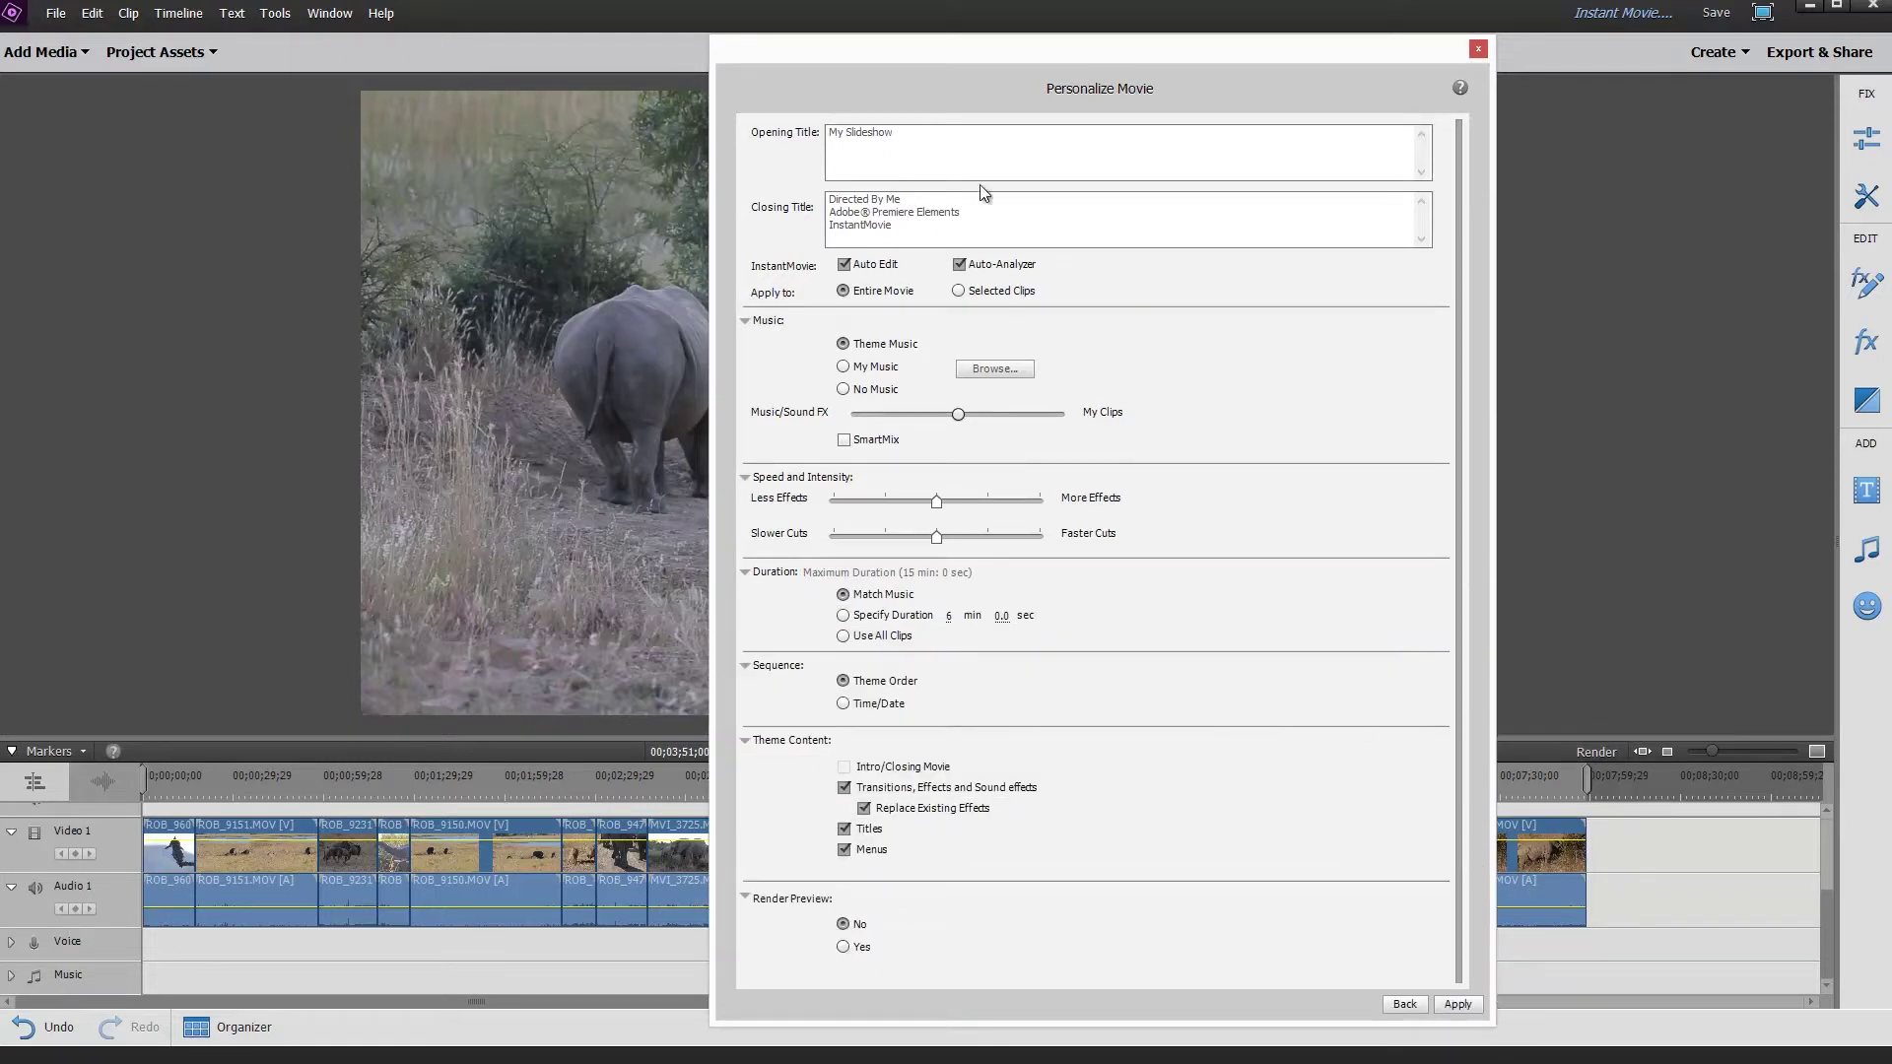
{"action": "left_click_drag", "start_coordinate": [931, 128], "coordinate": [800, 125]}
{"action": "type", "text": "RObin's Adventiure in South Africa"}
{"action": "key", "text": "Right"}
{"action": "key", "text": "Delete"}
{"action": "type", "text": "obin's"}
Put the director's name in the Directed By credit and delete the extra closing lines.
{"action": "key", "text": "BackSpace"}
{"action": "key", "text": "shift+Down"}
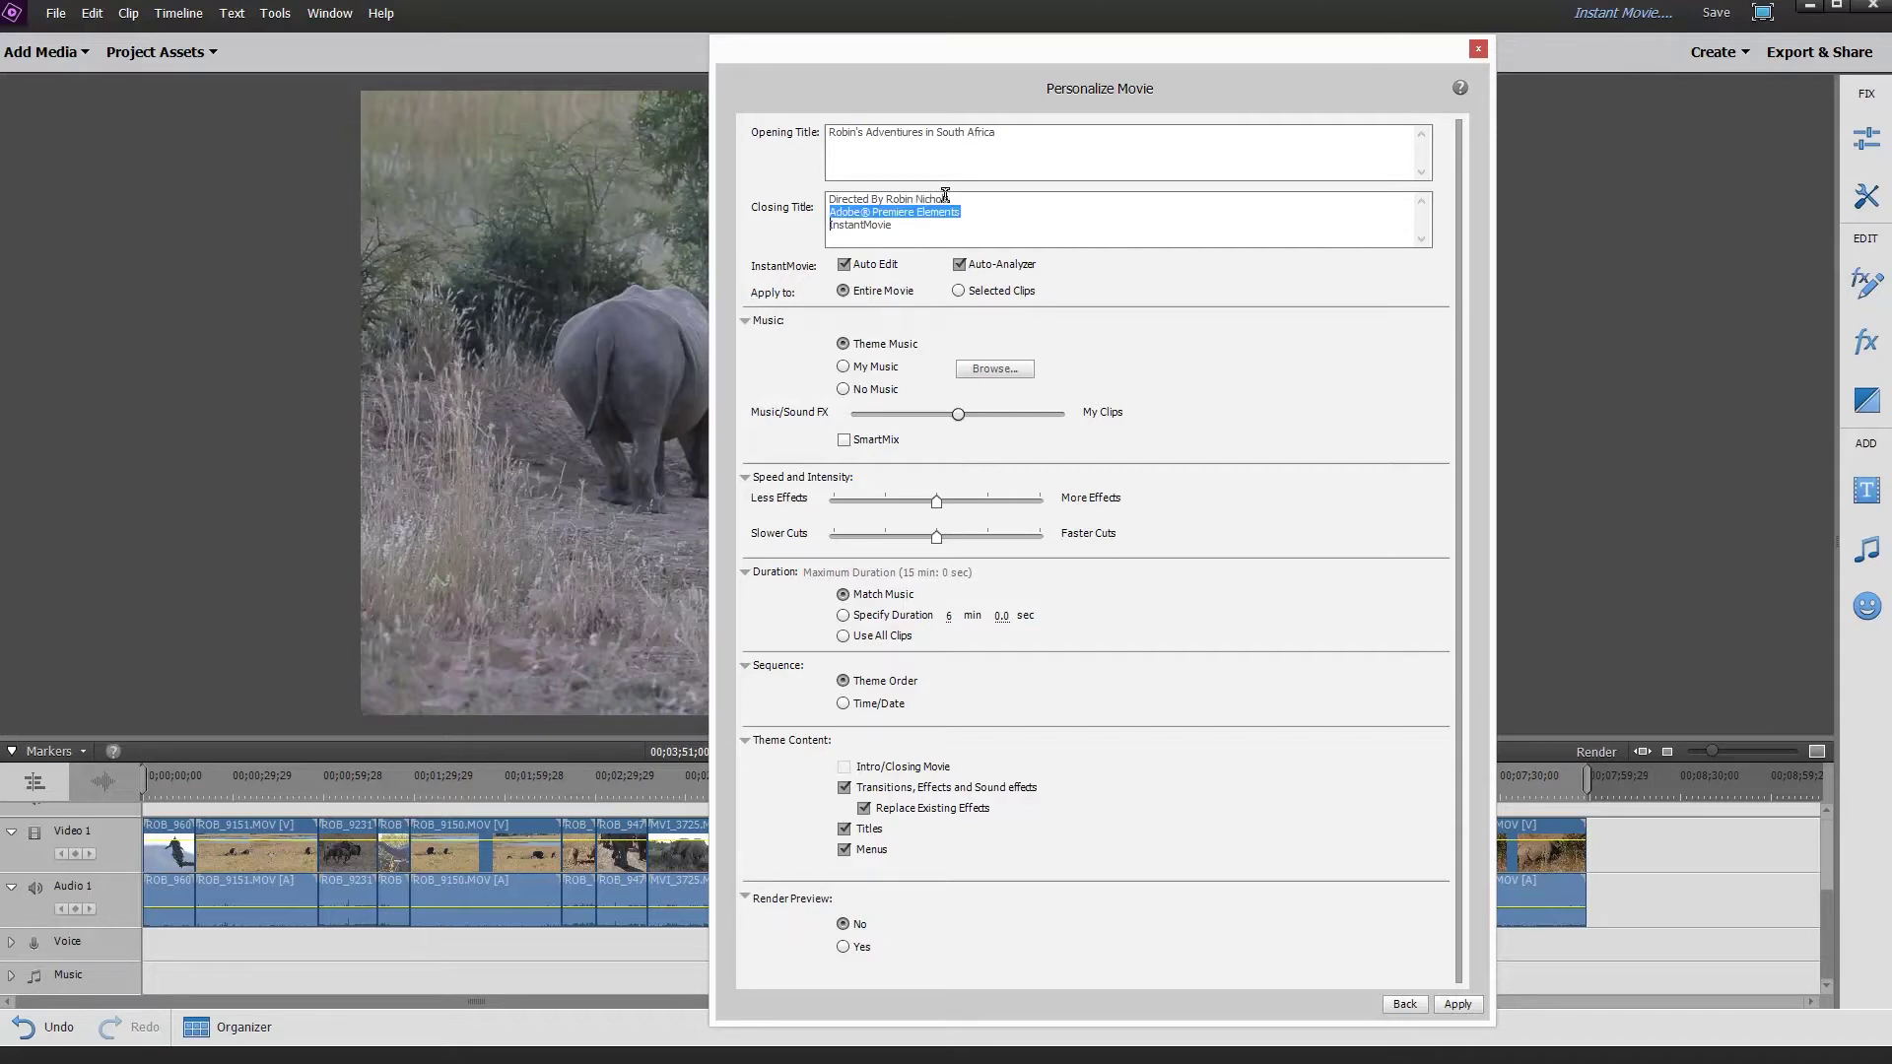
{"action": "key", "text": "Delete"}
{"action": "key", "text": "Delete"}
{"action": "key", "text": "Delete"}
{"action": "key", "text": "Delete"}
{"action": "key", "text": "Delete"}
{"action": "key", "text": "Delete"}
{"action": "key", "text": "Delete"}
{"action": "key", "text": "Delete"}
{"action": "key", "text": "Delete"}
{"action": "key", "text": "Delete"}
{"action": "key", "text": "Delete"}
{"action": "key", "text": "Delete"}
{"action": "key", "text": "Delete"}
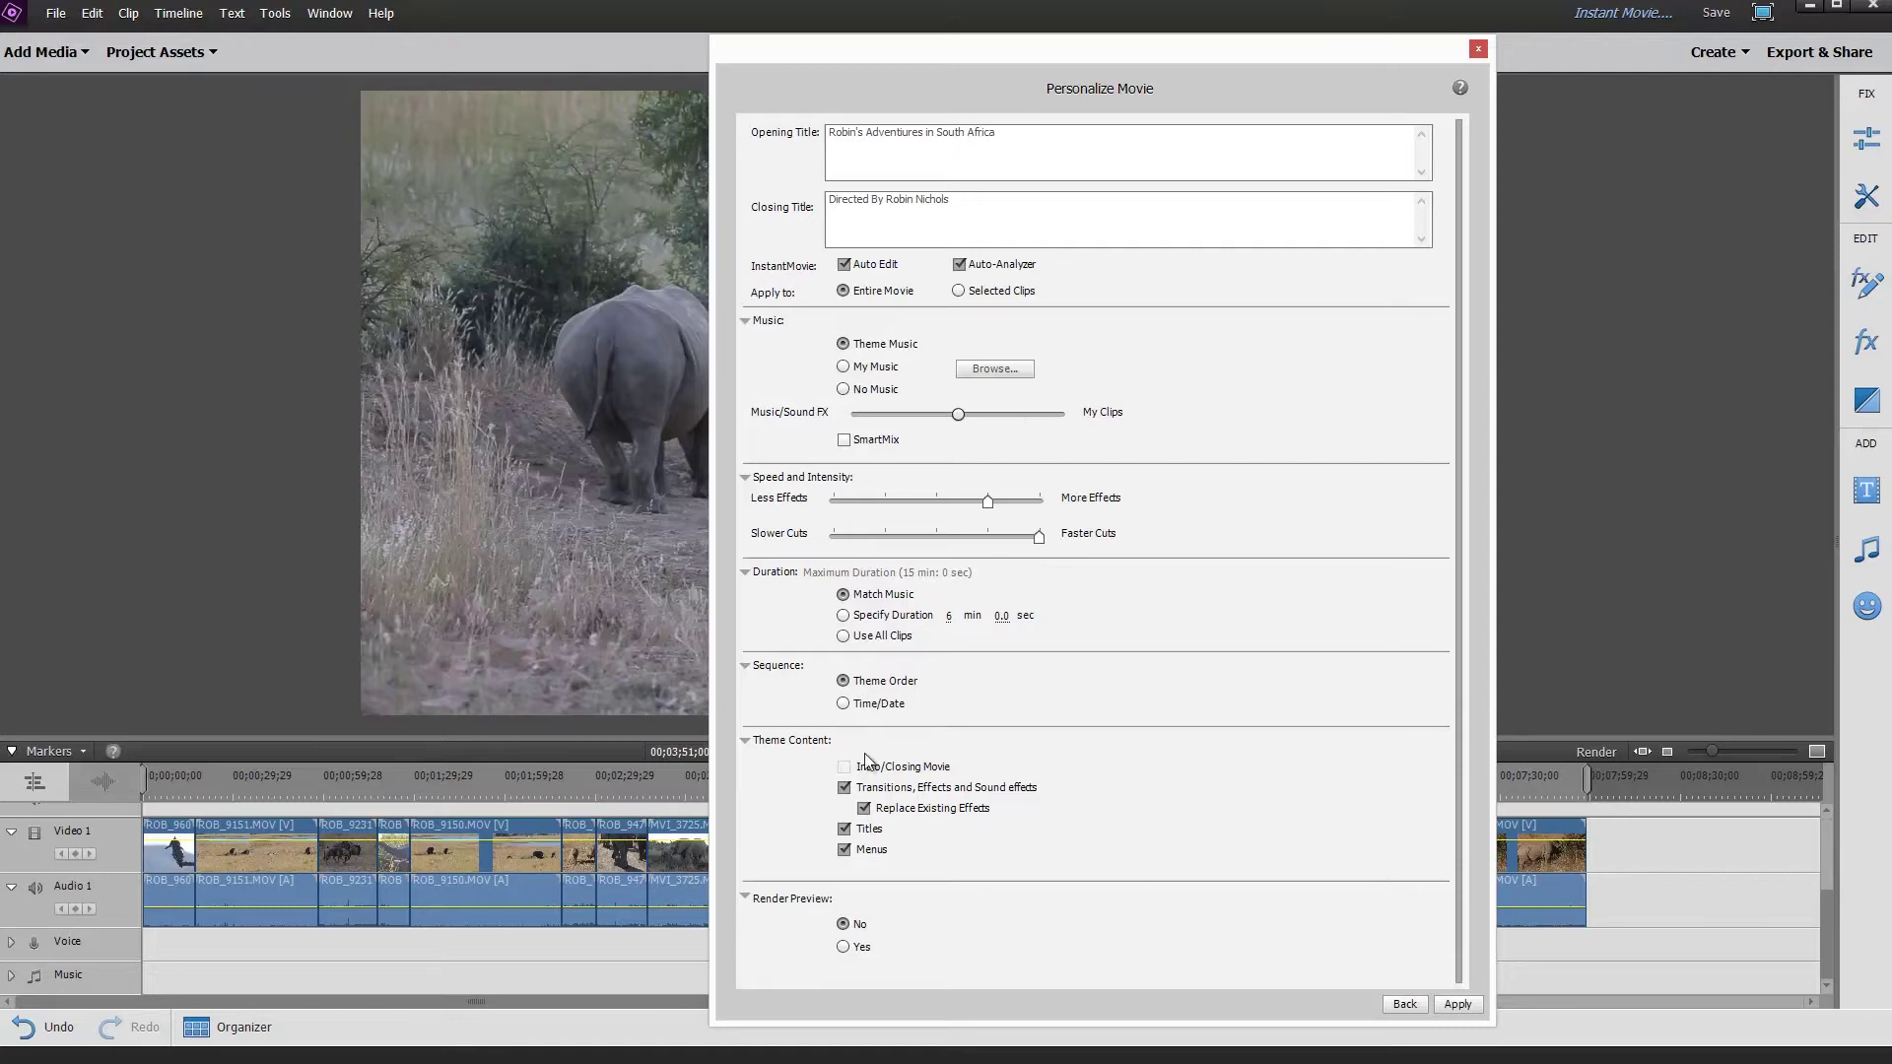
Apply the personalized Instant Movie, allowing the theme to replace existing effects.
{"action": "left_click", "coordinate": [1455, 1005]}
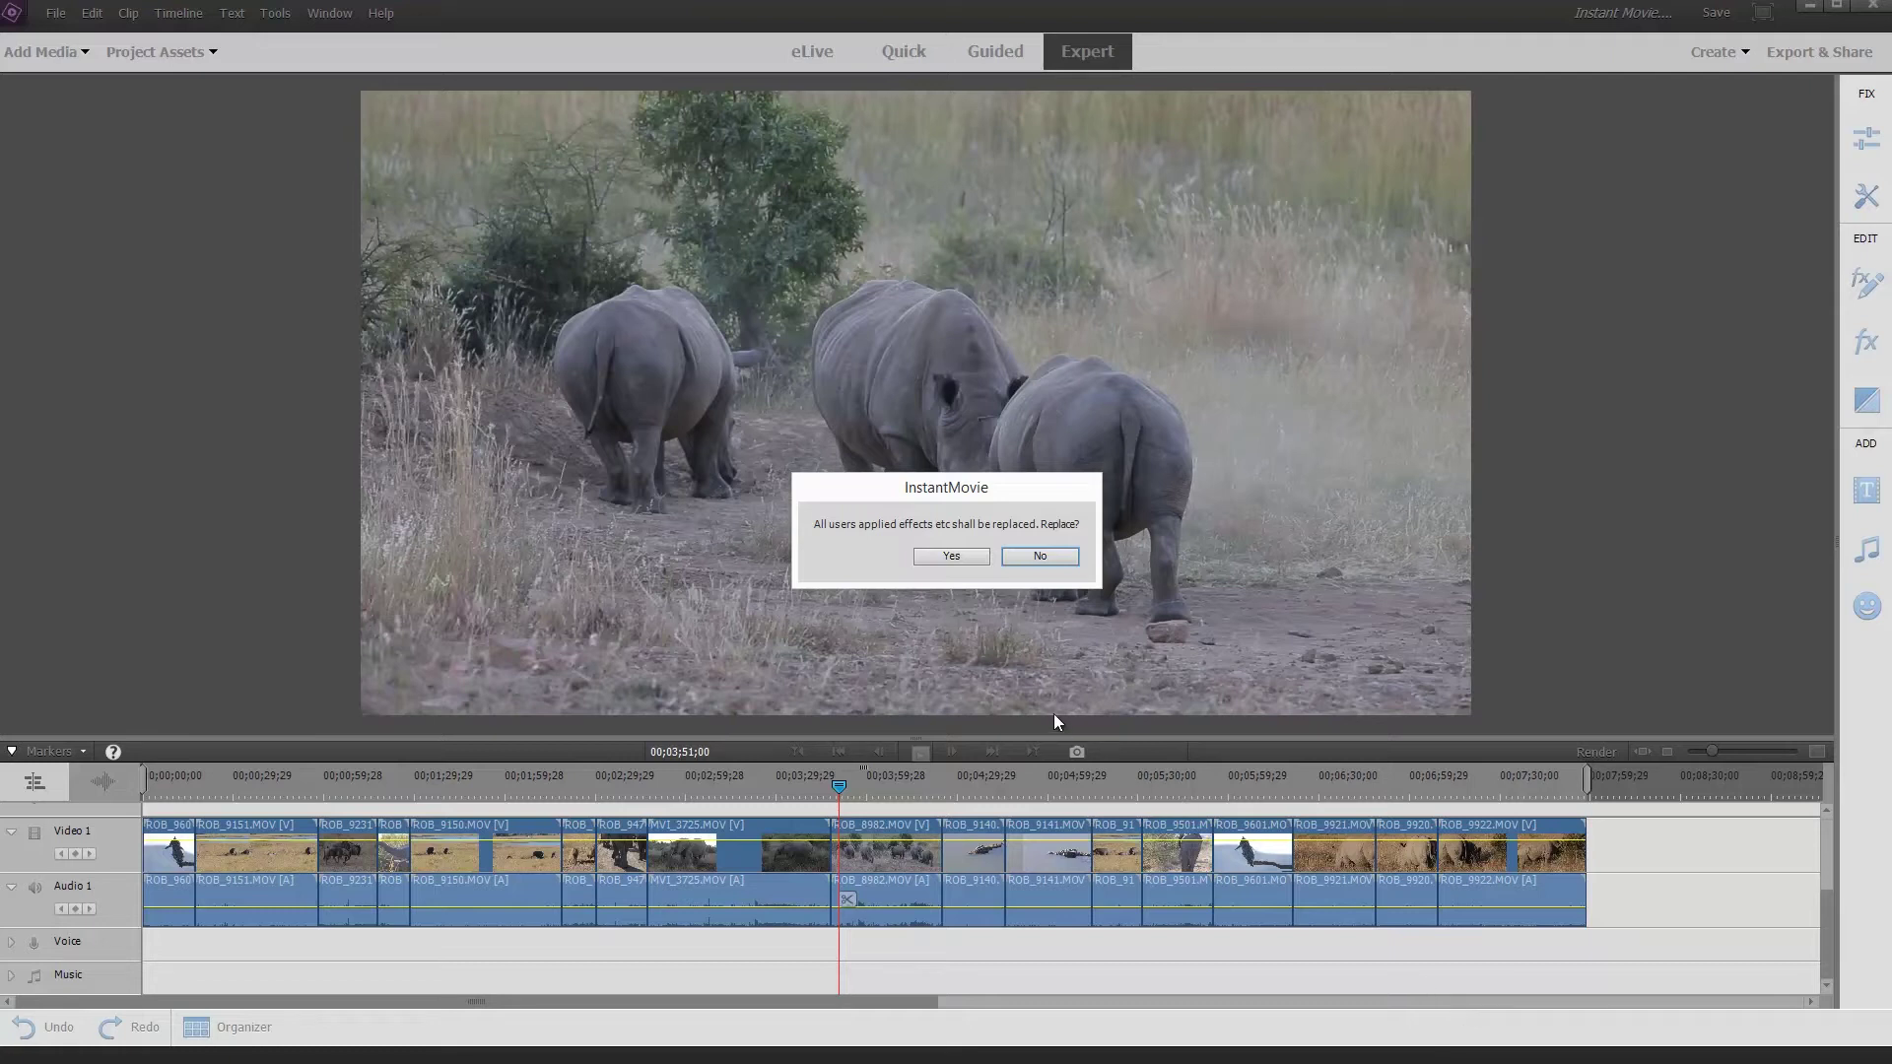
{"action": "left_click", "coordinate": [956, 565]}
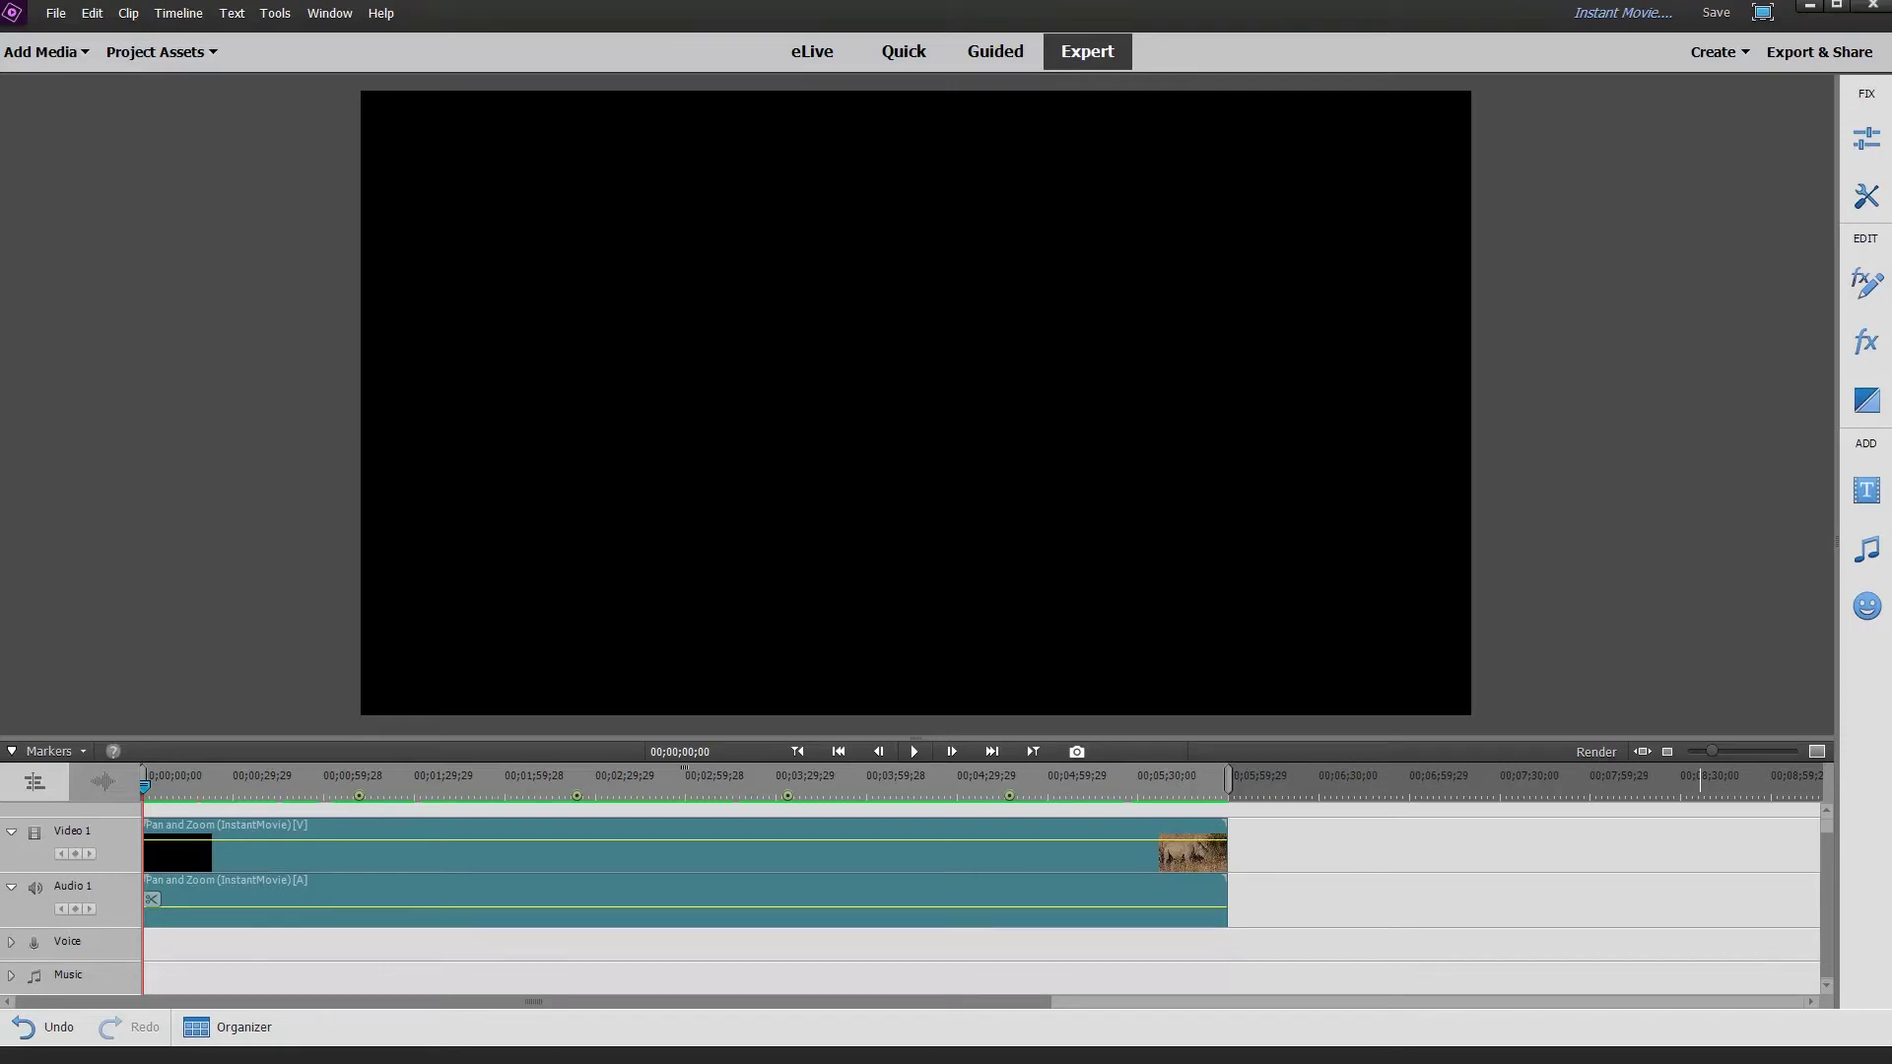
Play the movie from 00;00;00;00, pausing on the opening title and then resuming.
{"action": "left_click", "coordinate": [157, 786]}
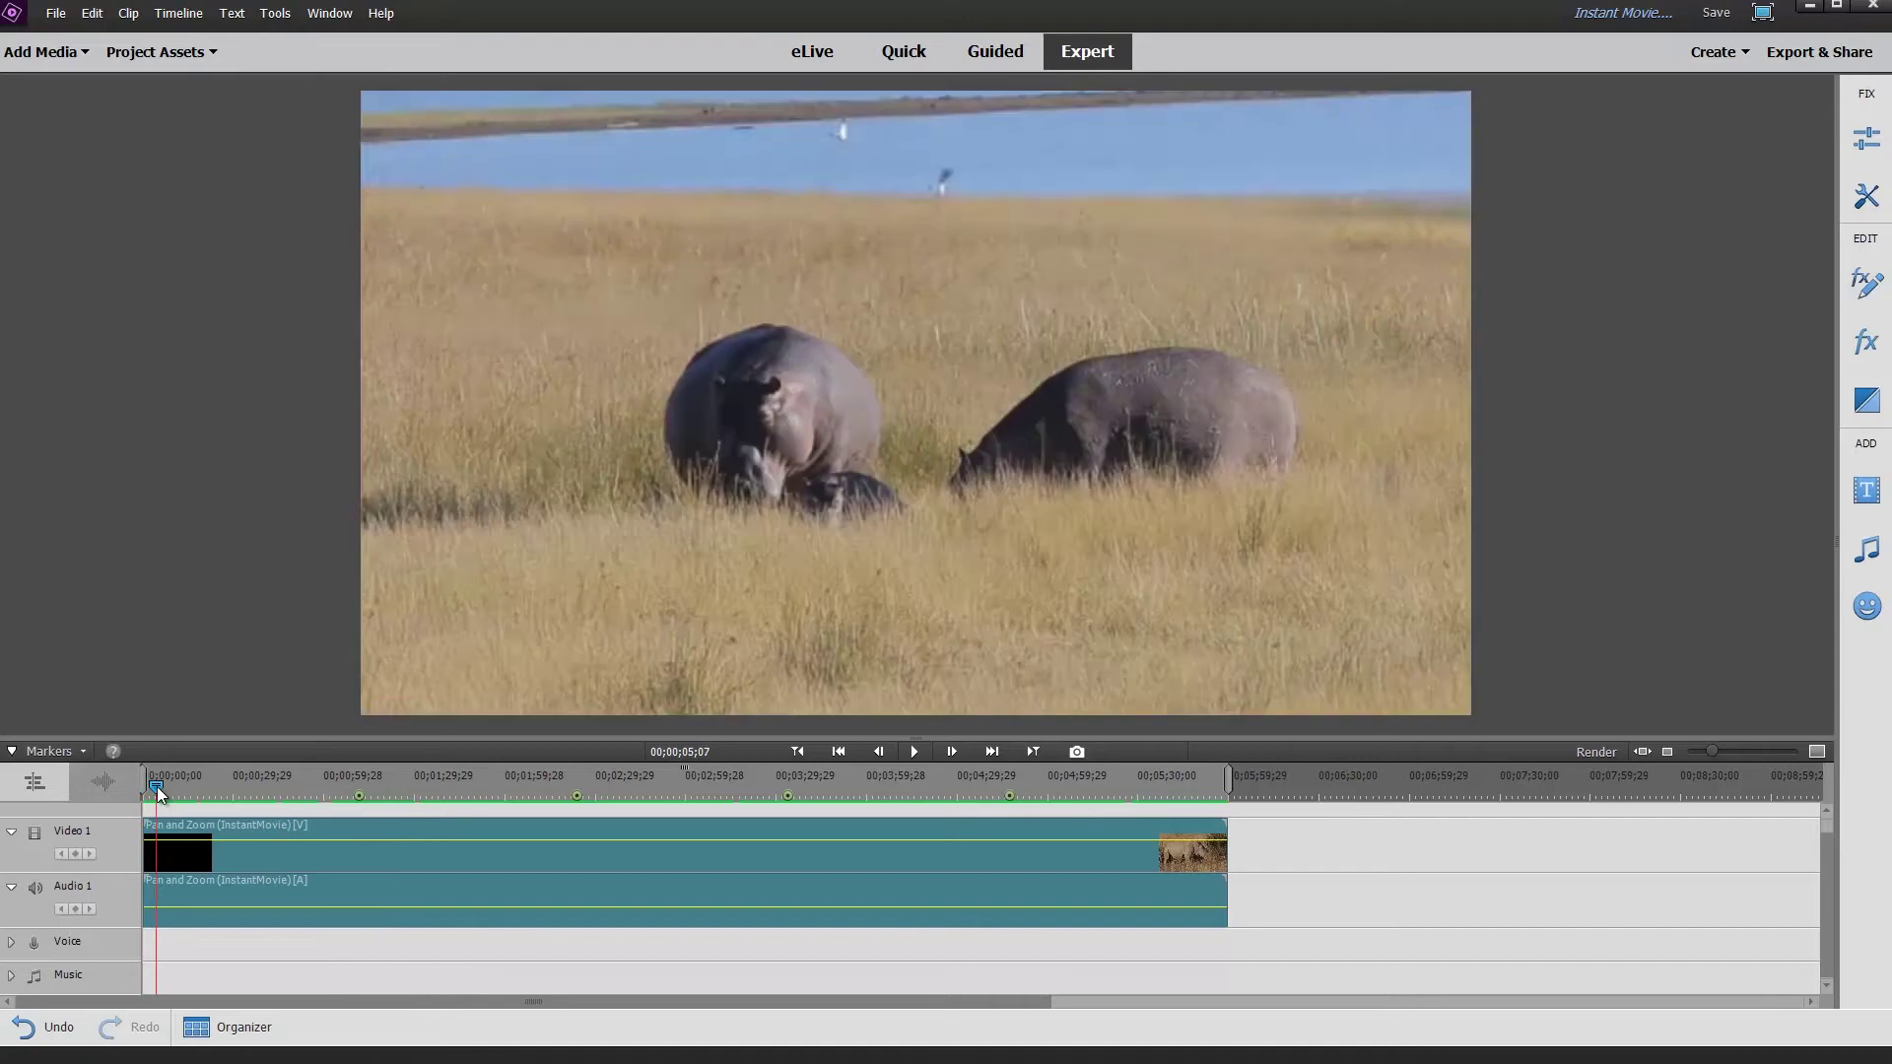
{"action": "left_click_drag", "start_coordinate": [159, 788], "coordinate": [140, 788]}
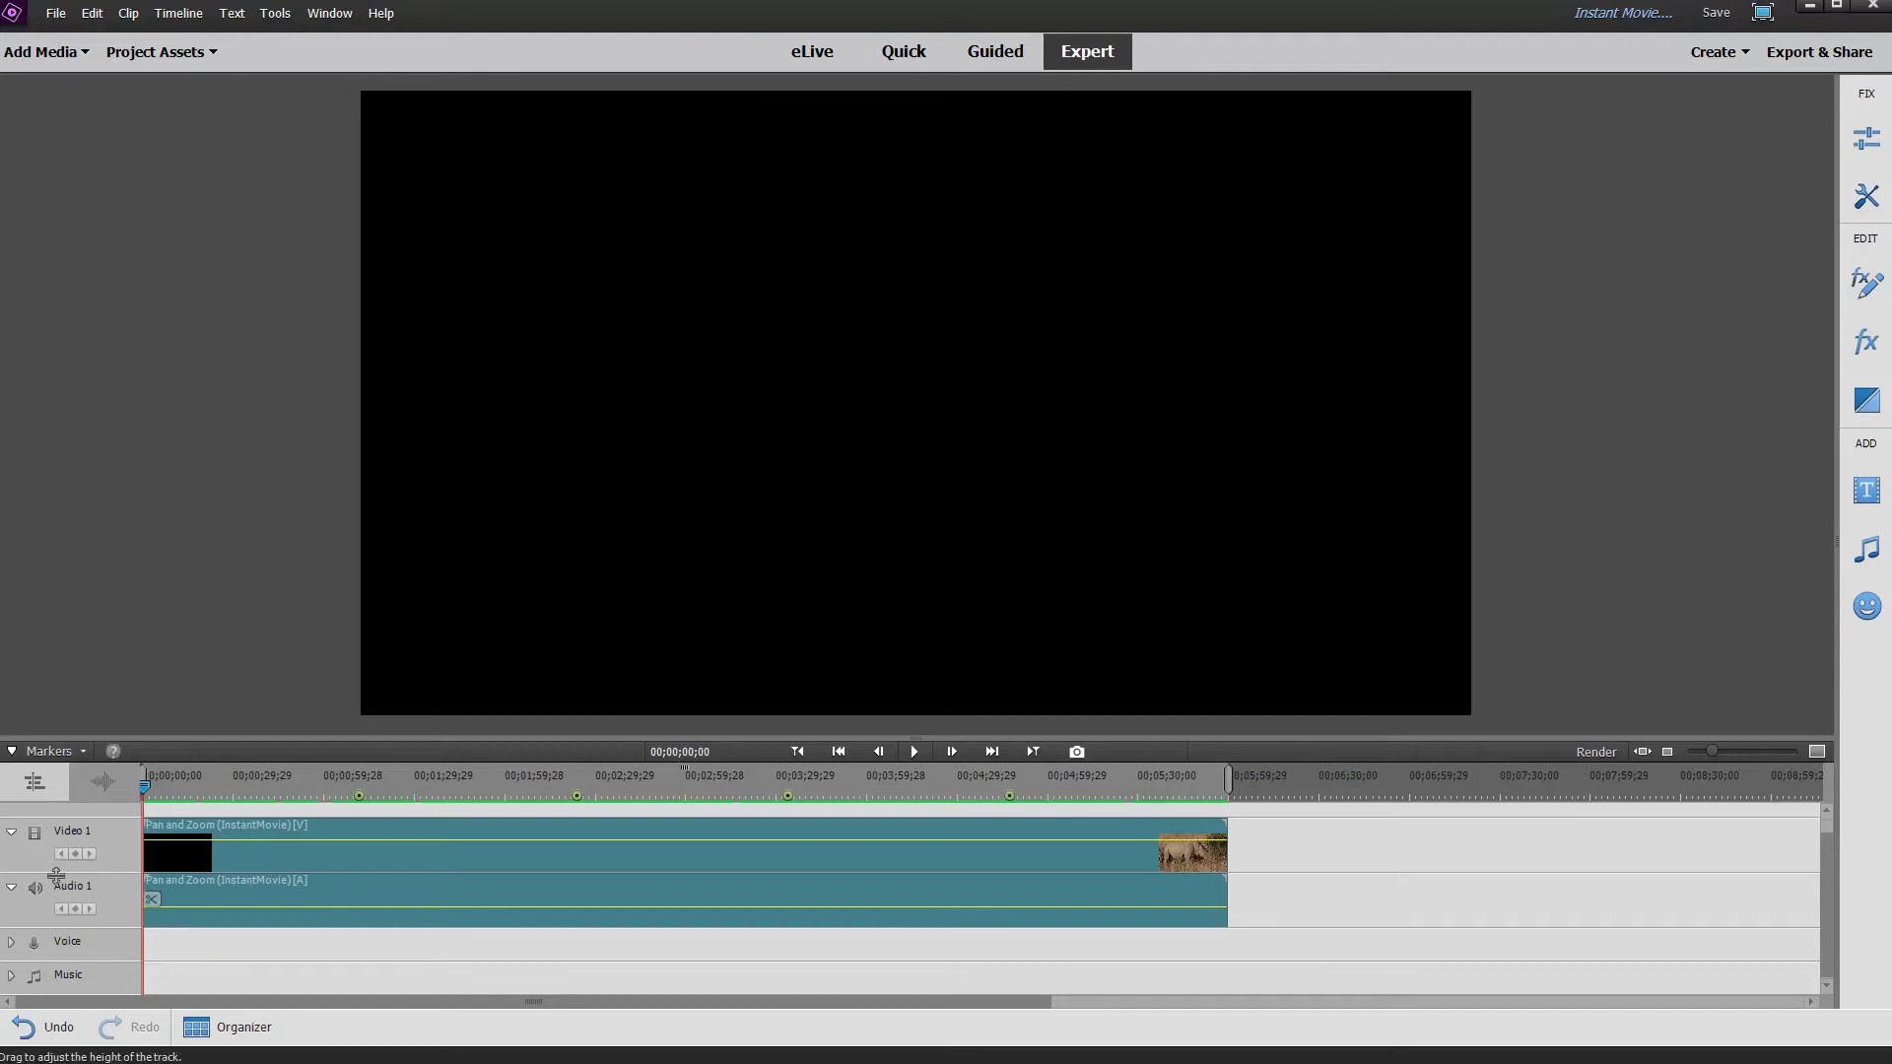
{"action": "key", "text": "space"}
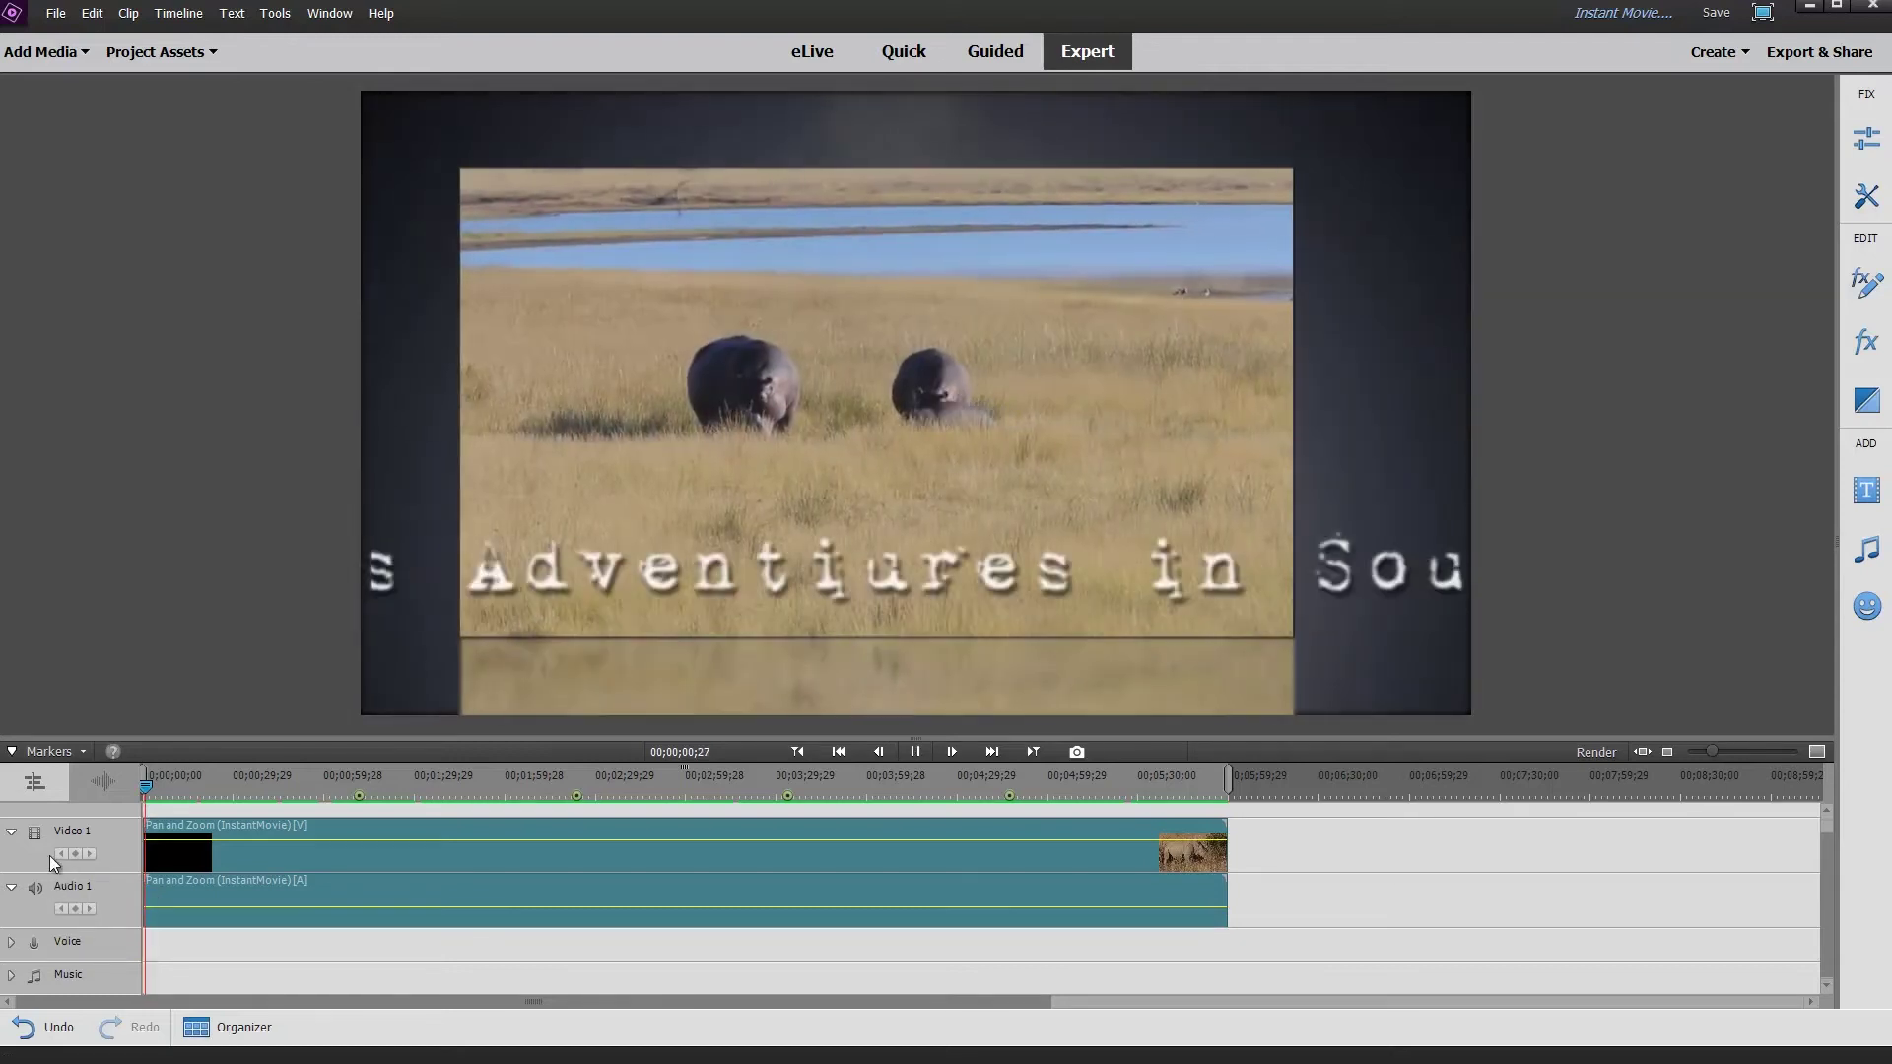
{"action": "left_click", "coordinate": [613, 825]}
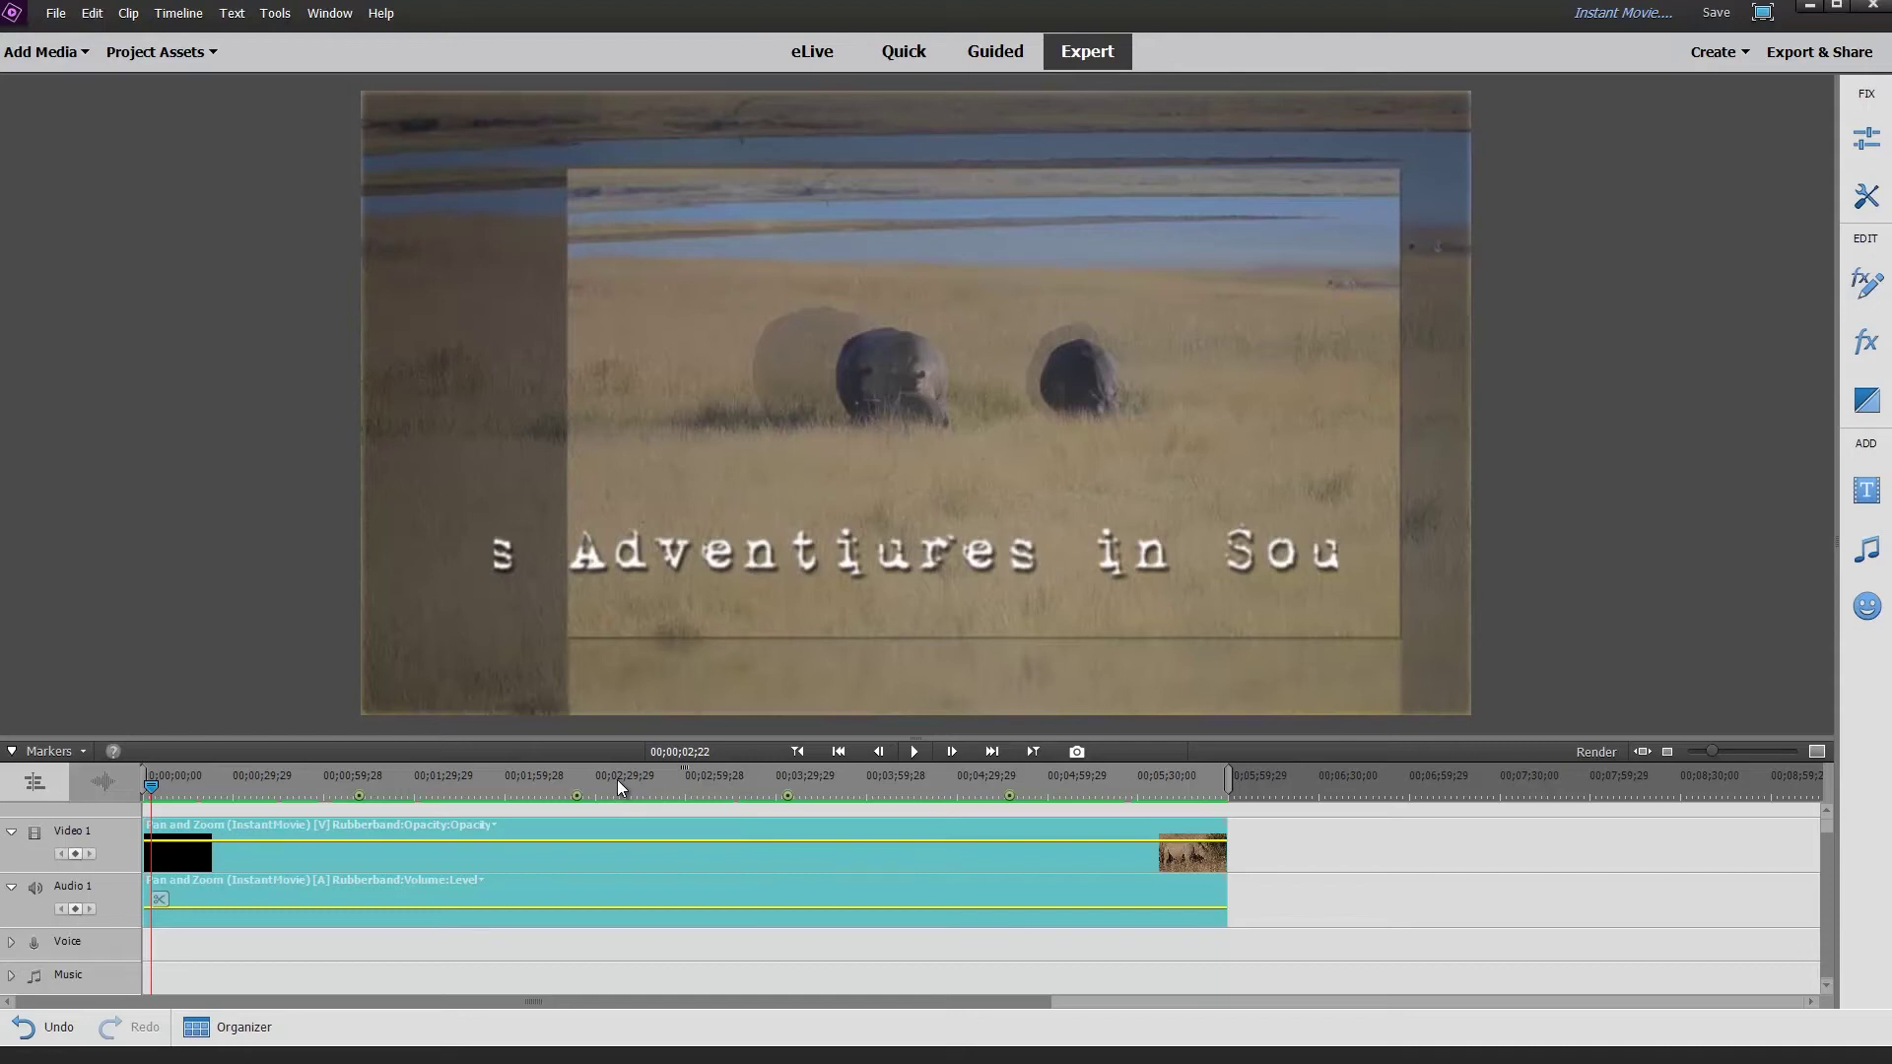
{"action": "key", "text": "space"}
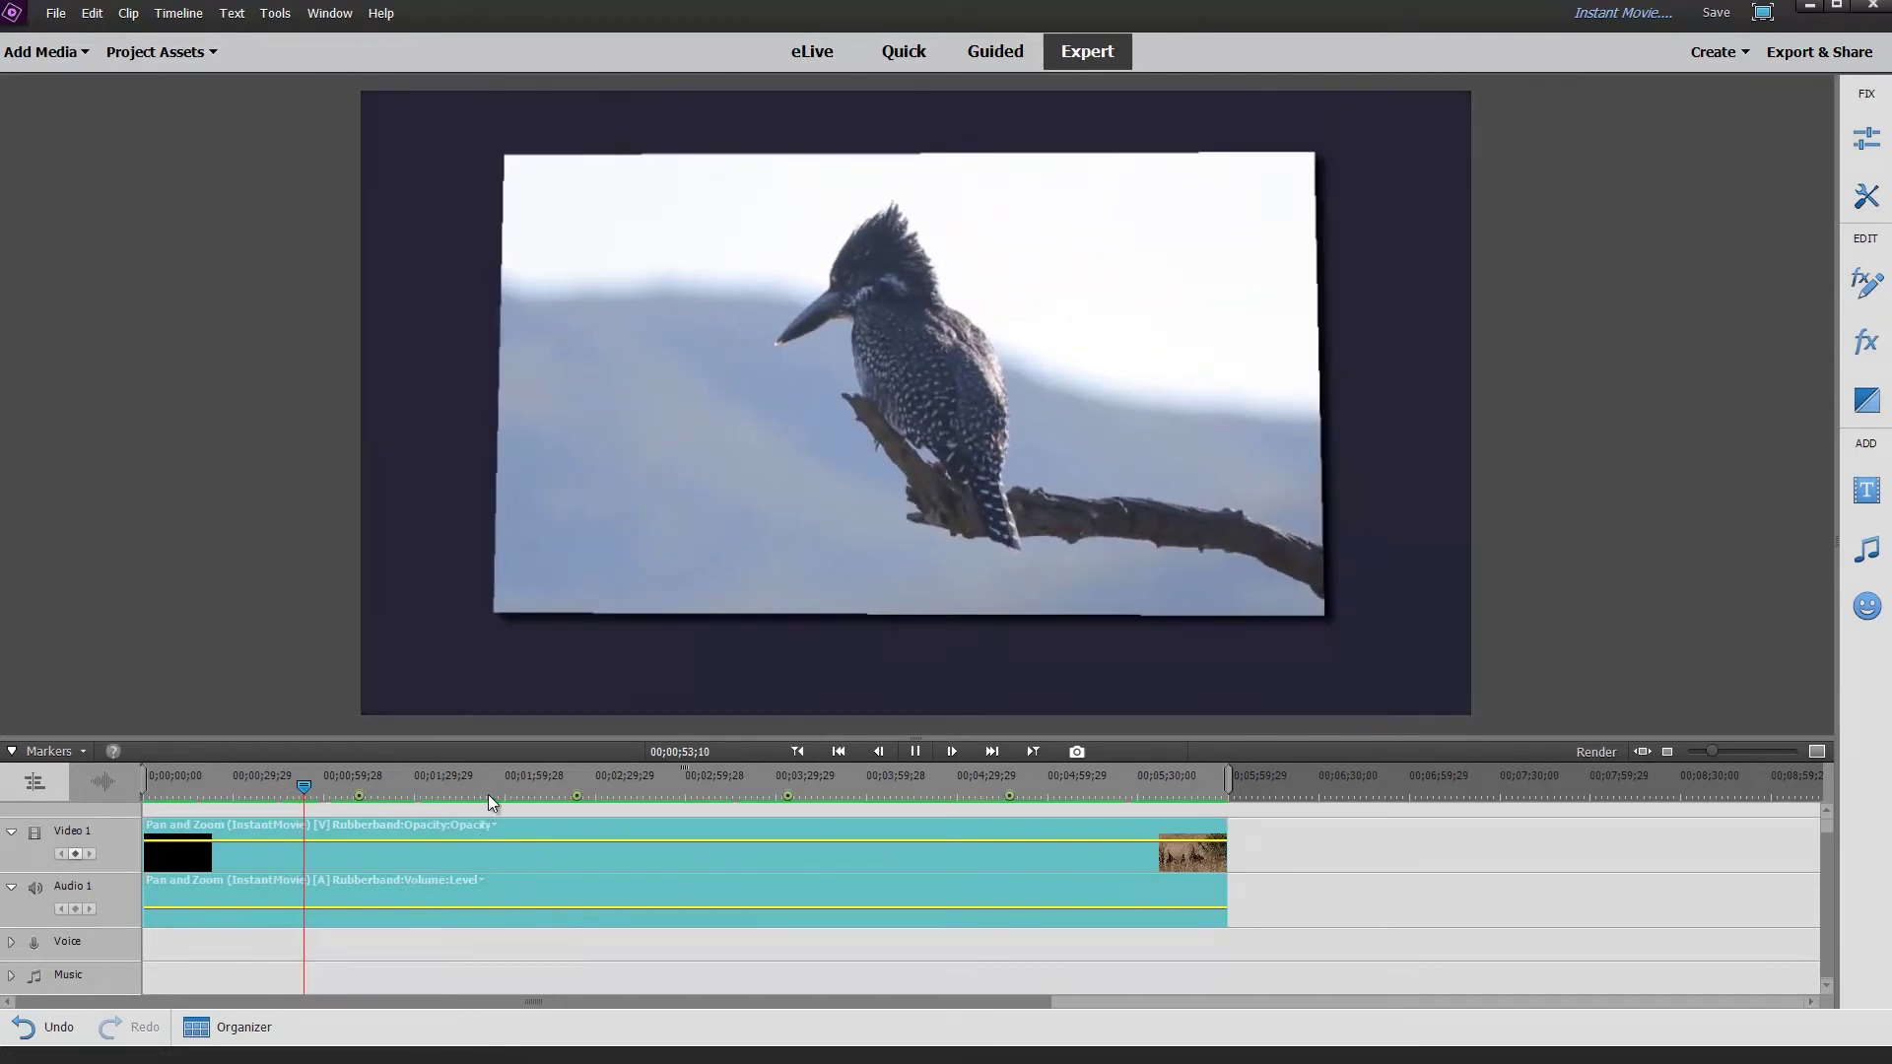
Preview the elephant section, its transition and the start of the crocodile footage.
{"action": "left_click", "coordinate": [489, 790]}
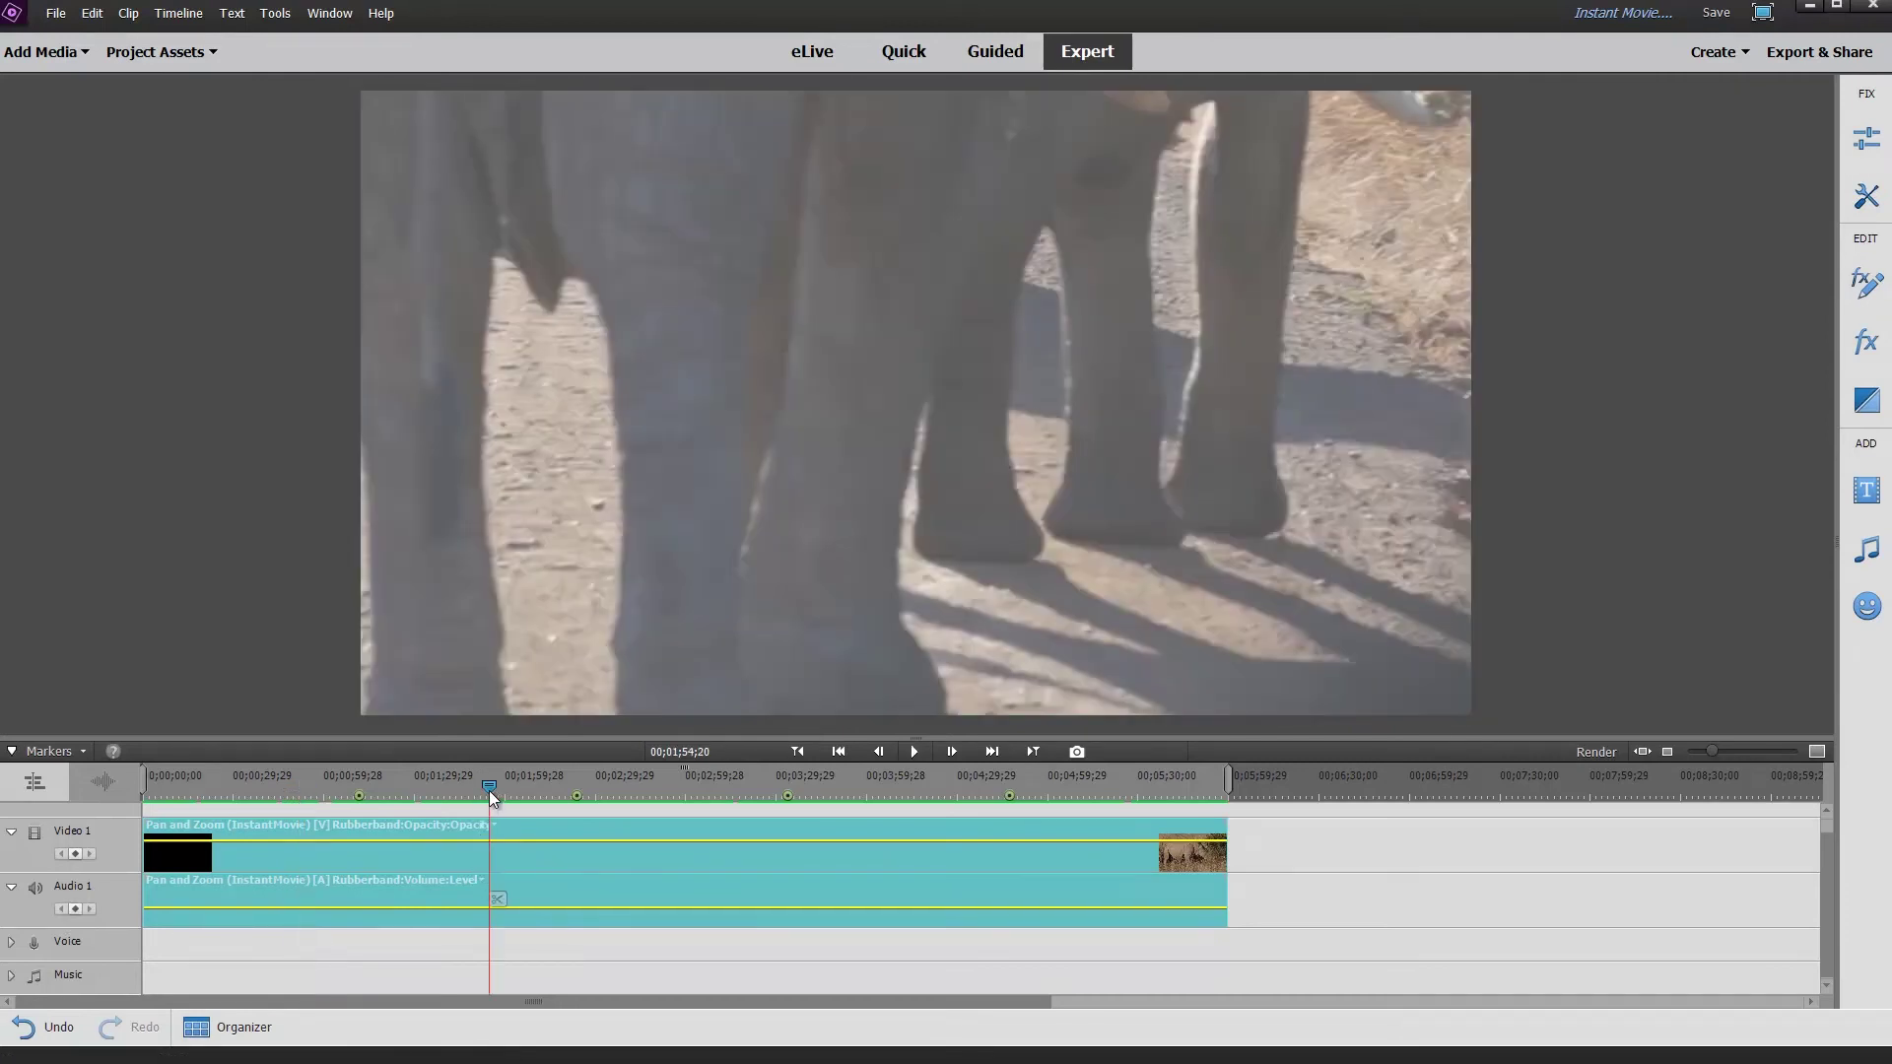
{"action": "key", "text": "space"}
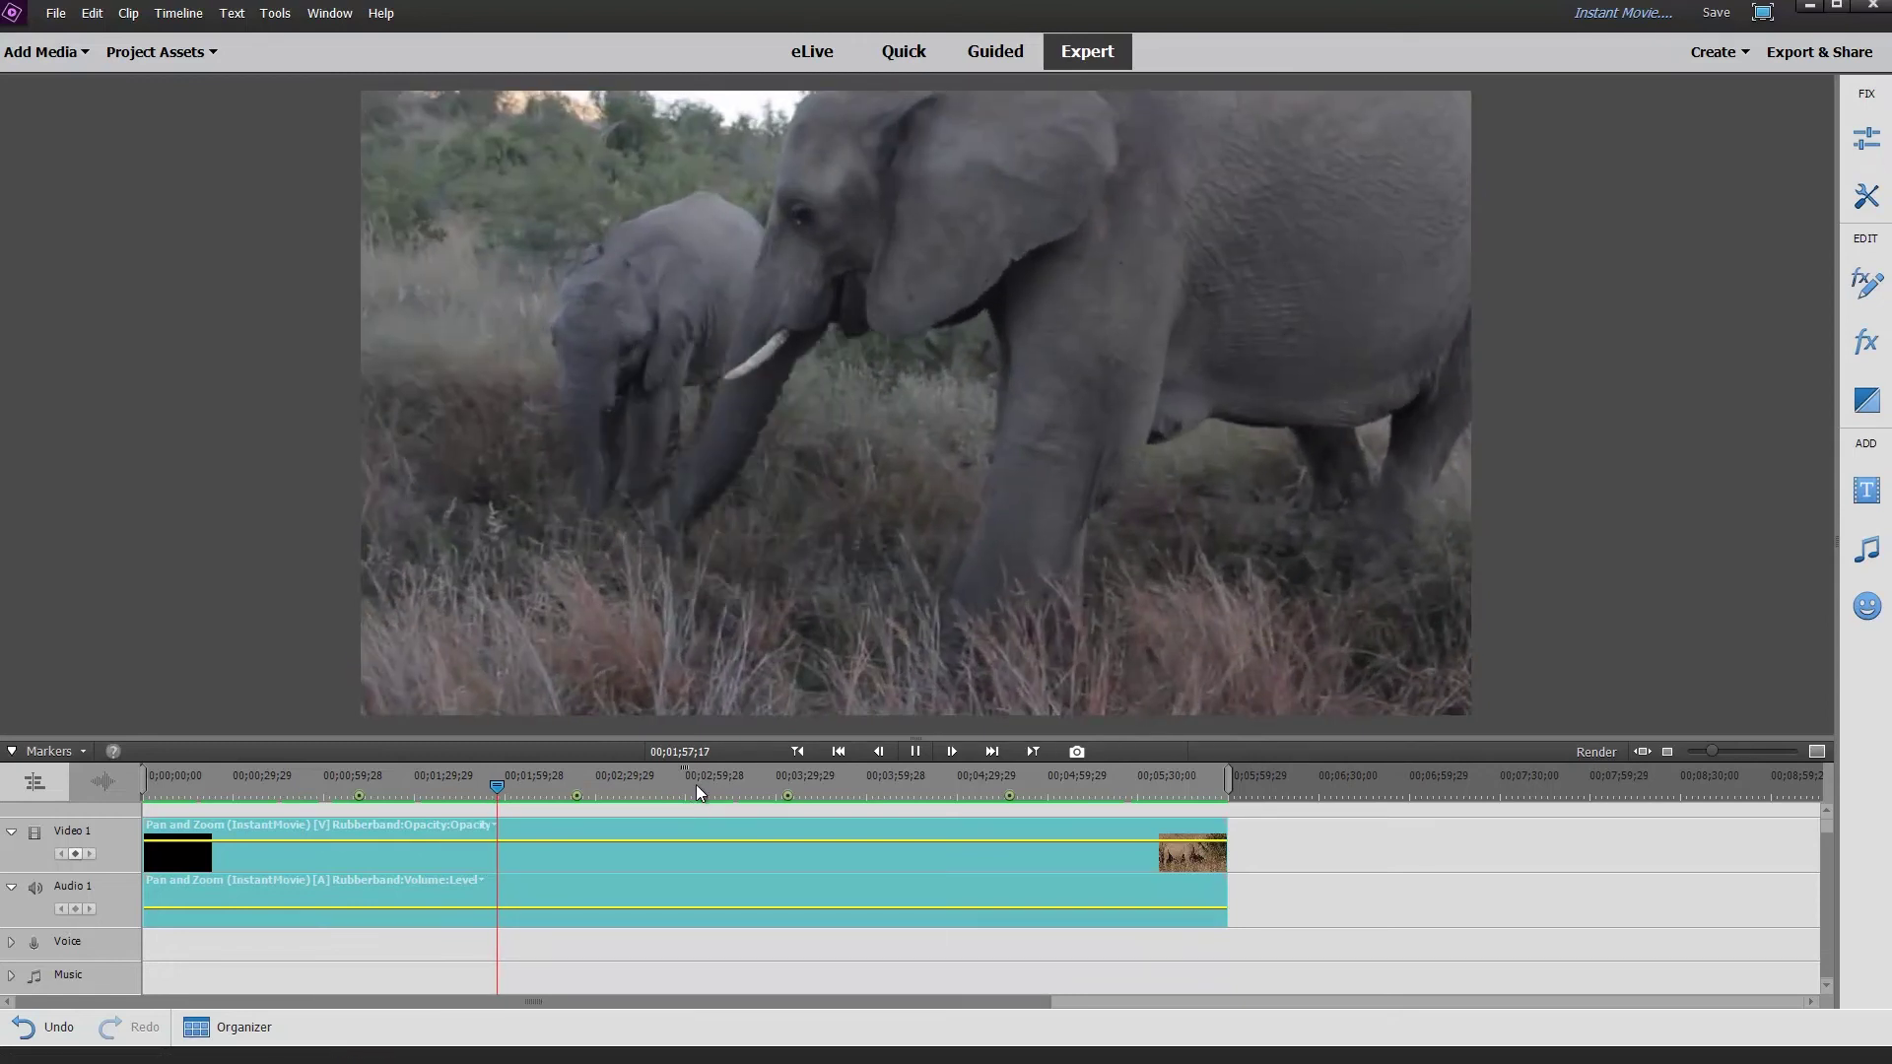
{"action": "left_click", "coordinate": [605, 786]}
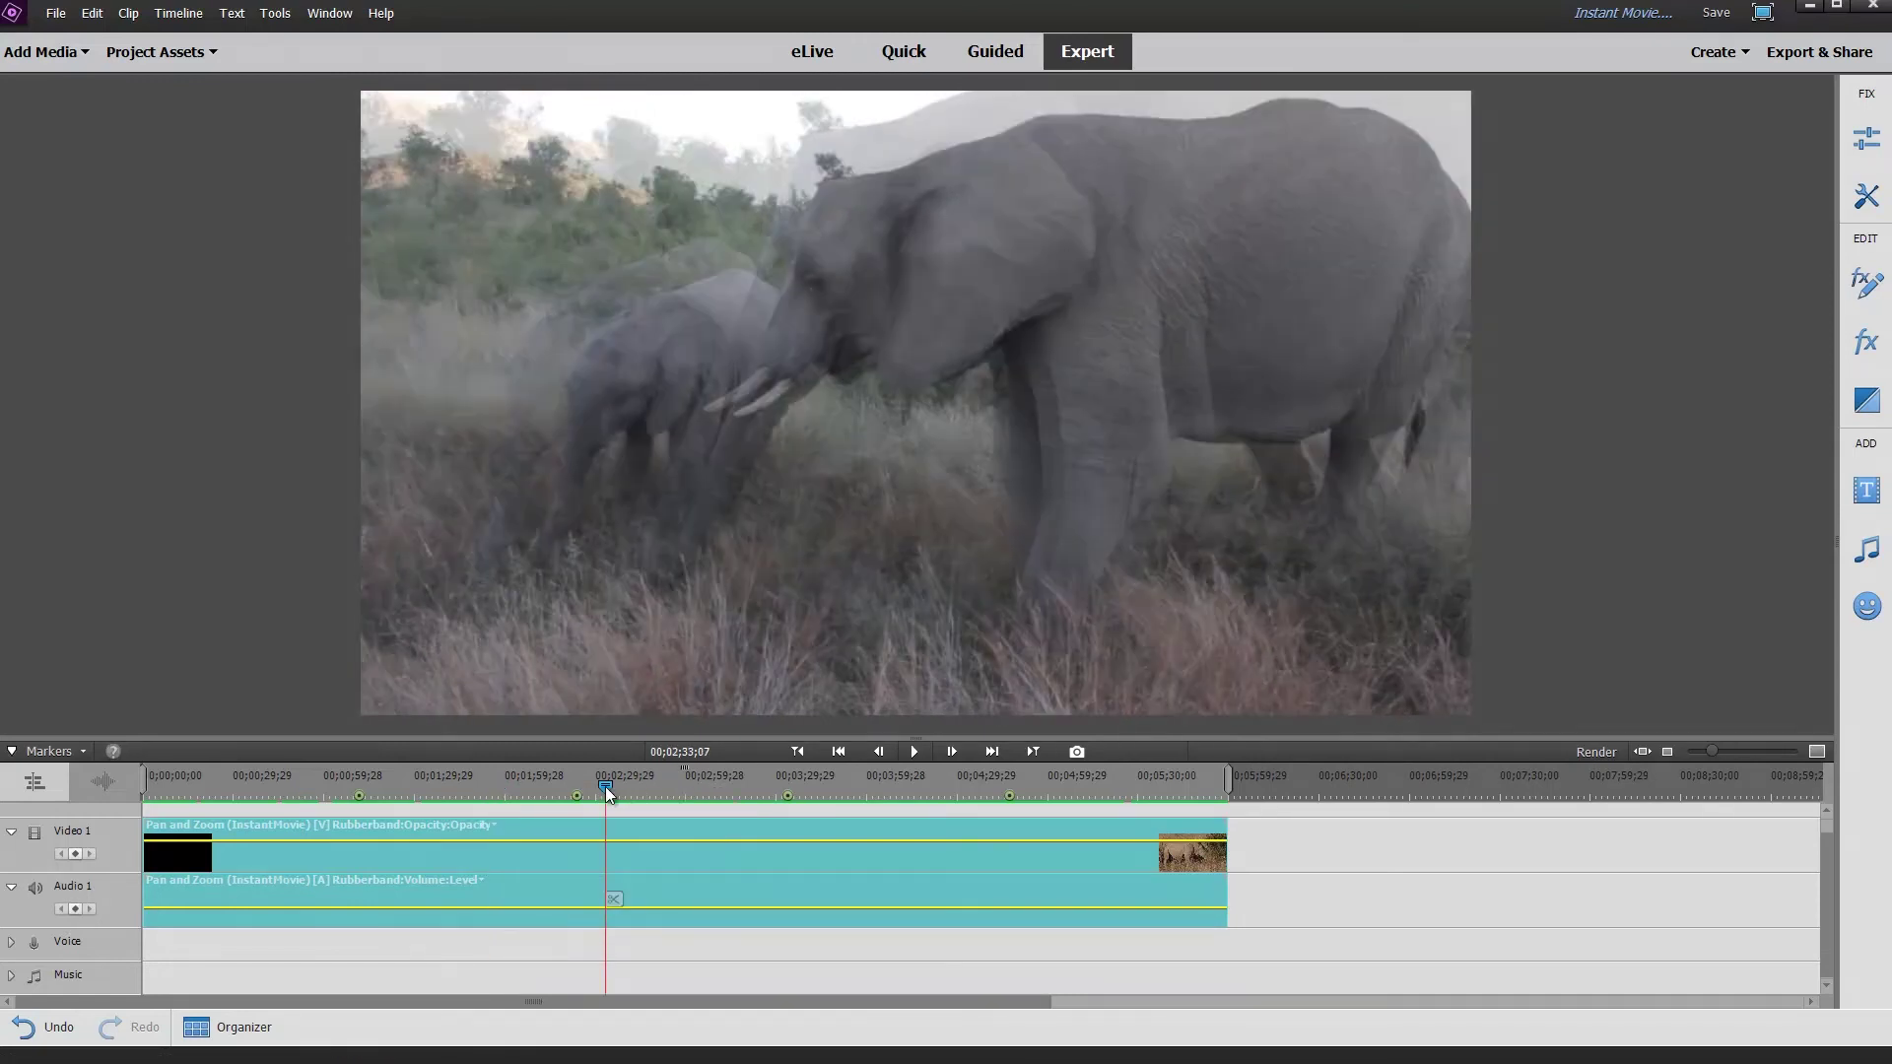
{"action": "key", "text": "space"}
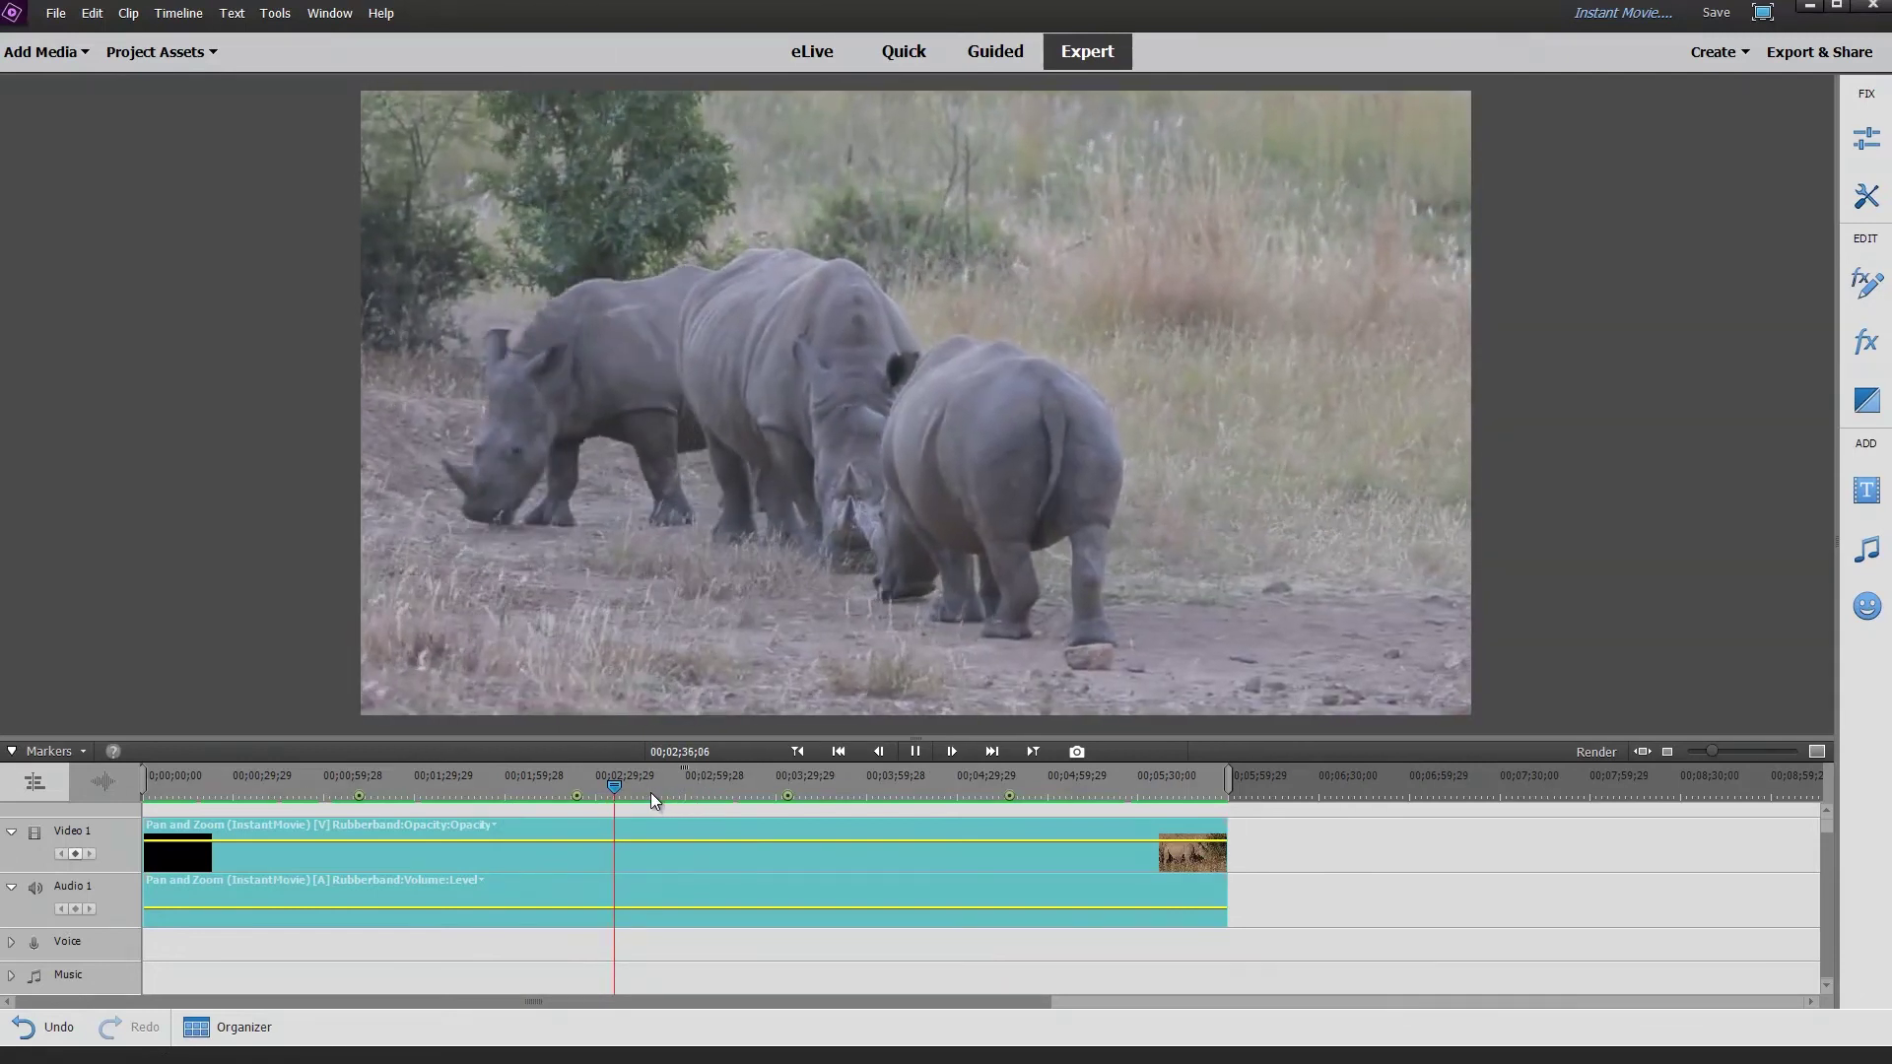
{"action": "left_click", "coordinate": [664, 784]}
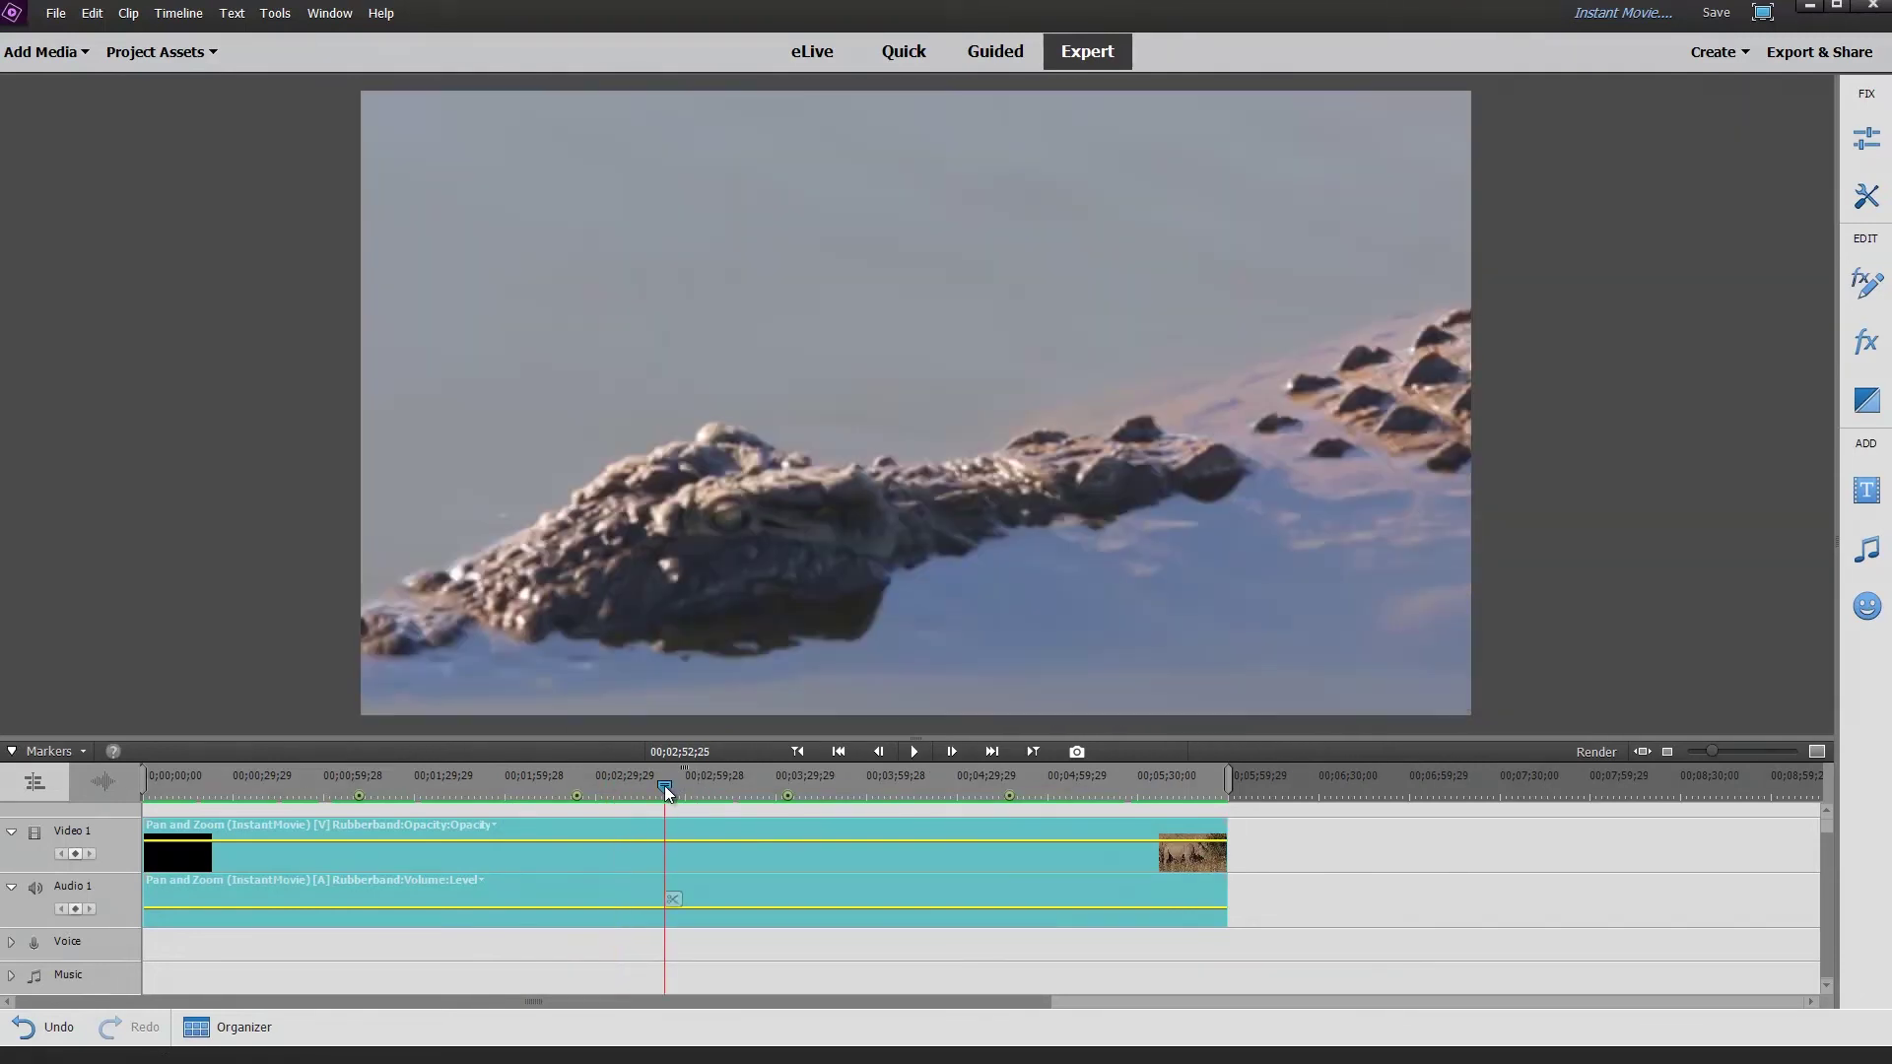
{"action": "key", "text": "space"}
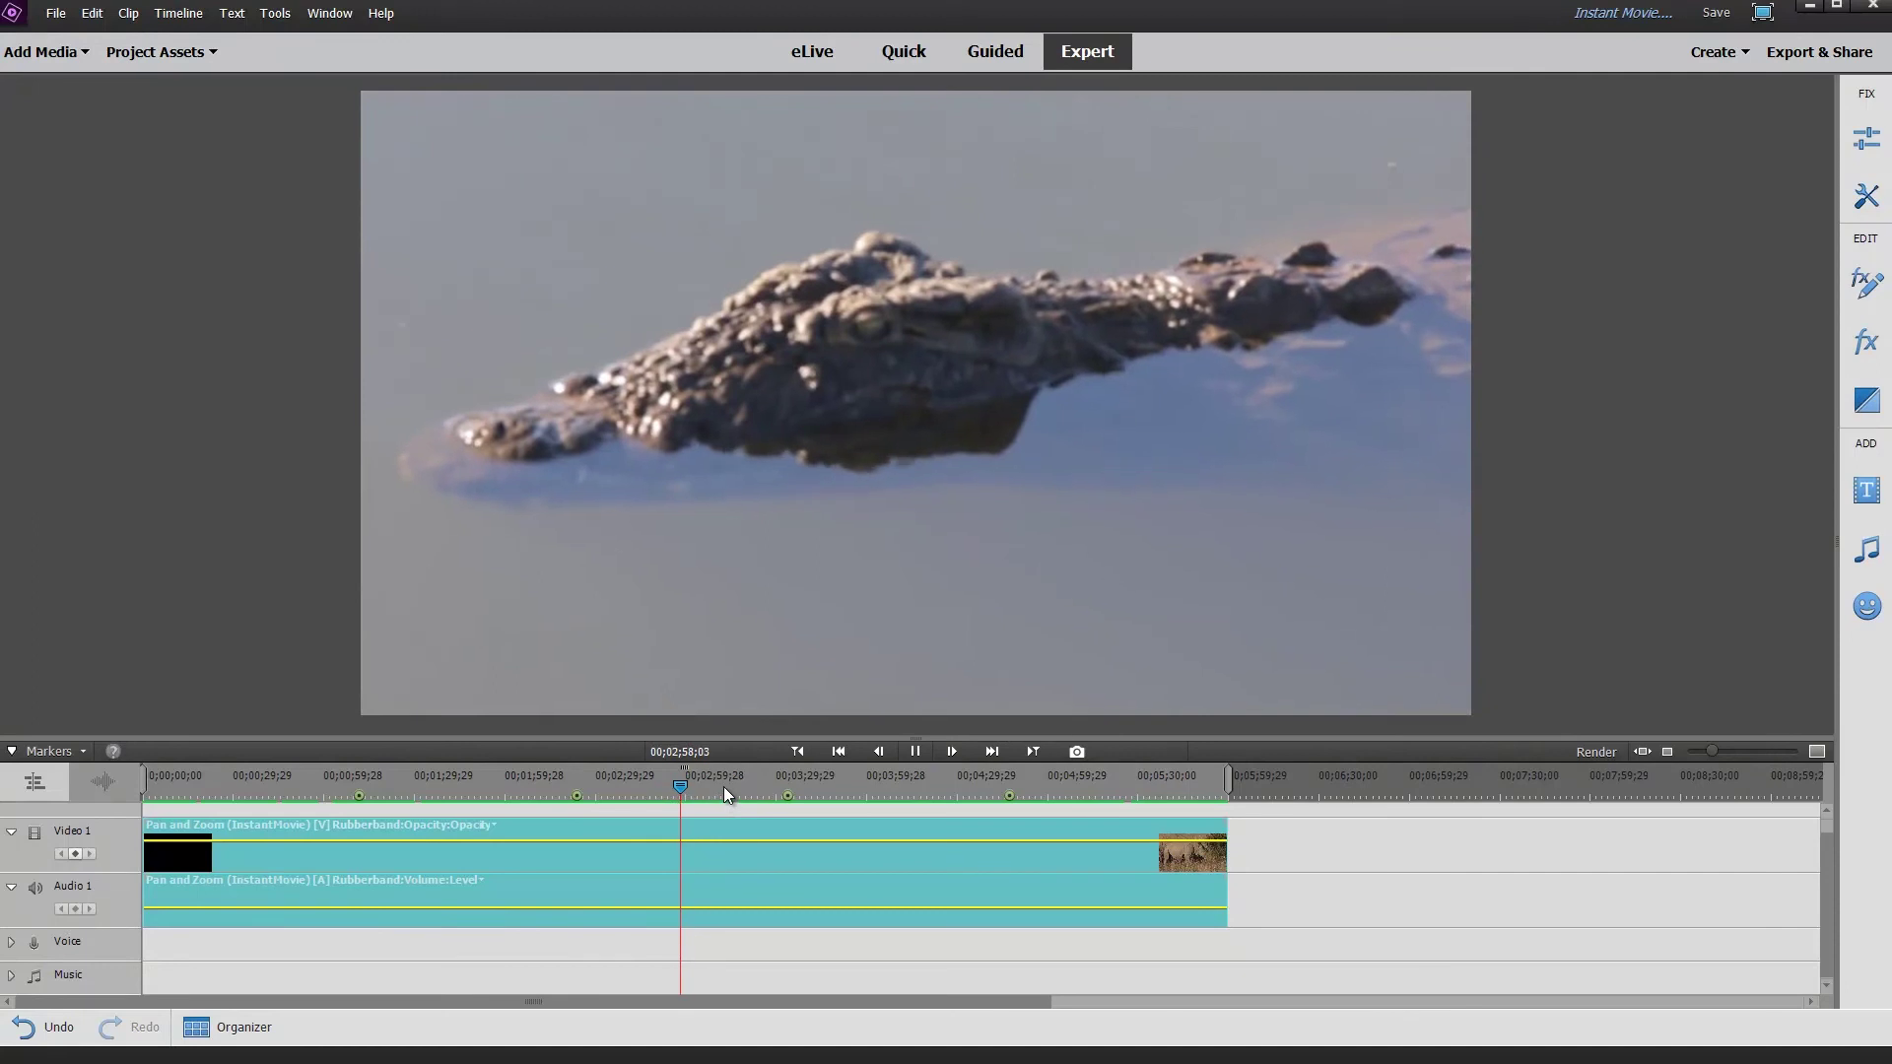
Preview later crocodile, bird and rhino sections through to the movie's final moments.
{"action": "left_click", "coordinate": [725, 779]}
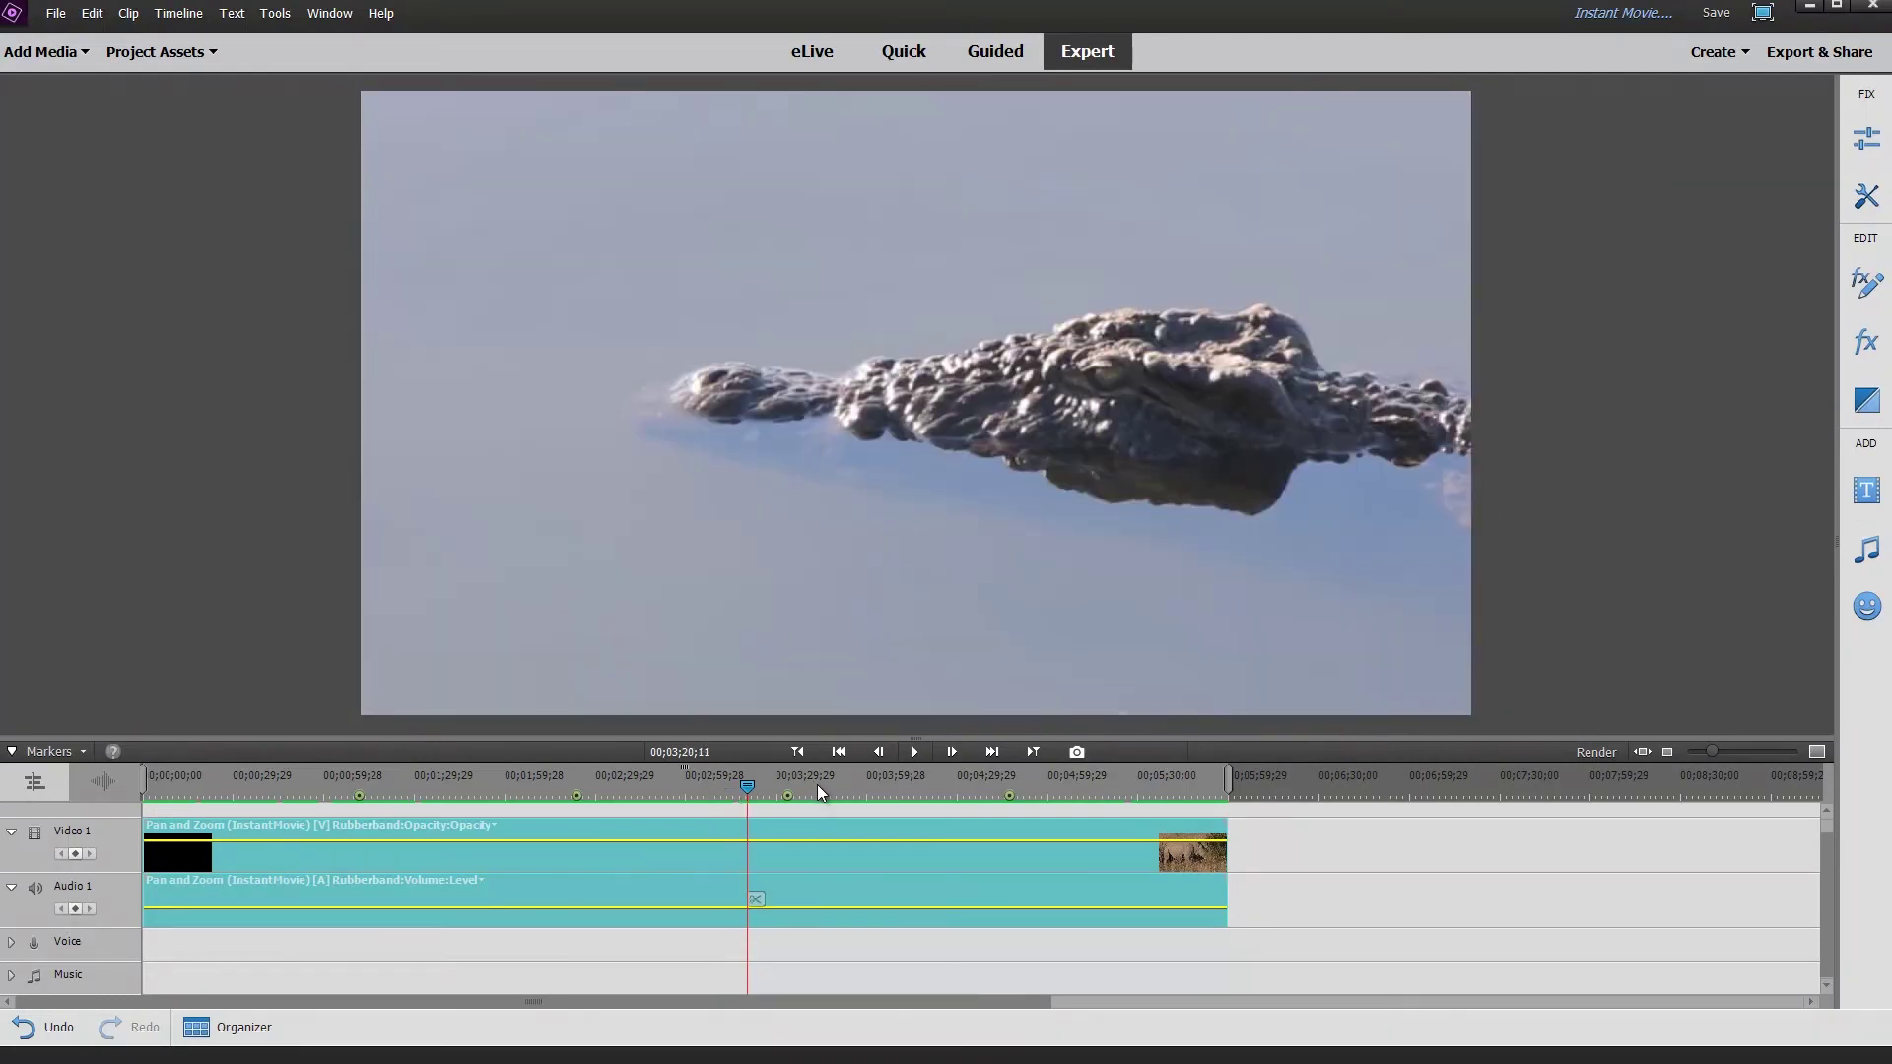
{"action": "left_click", "coordinate": [818, 785]}
{"action": "key", "text": "space"}
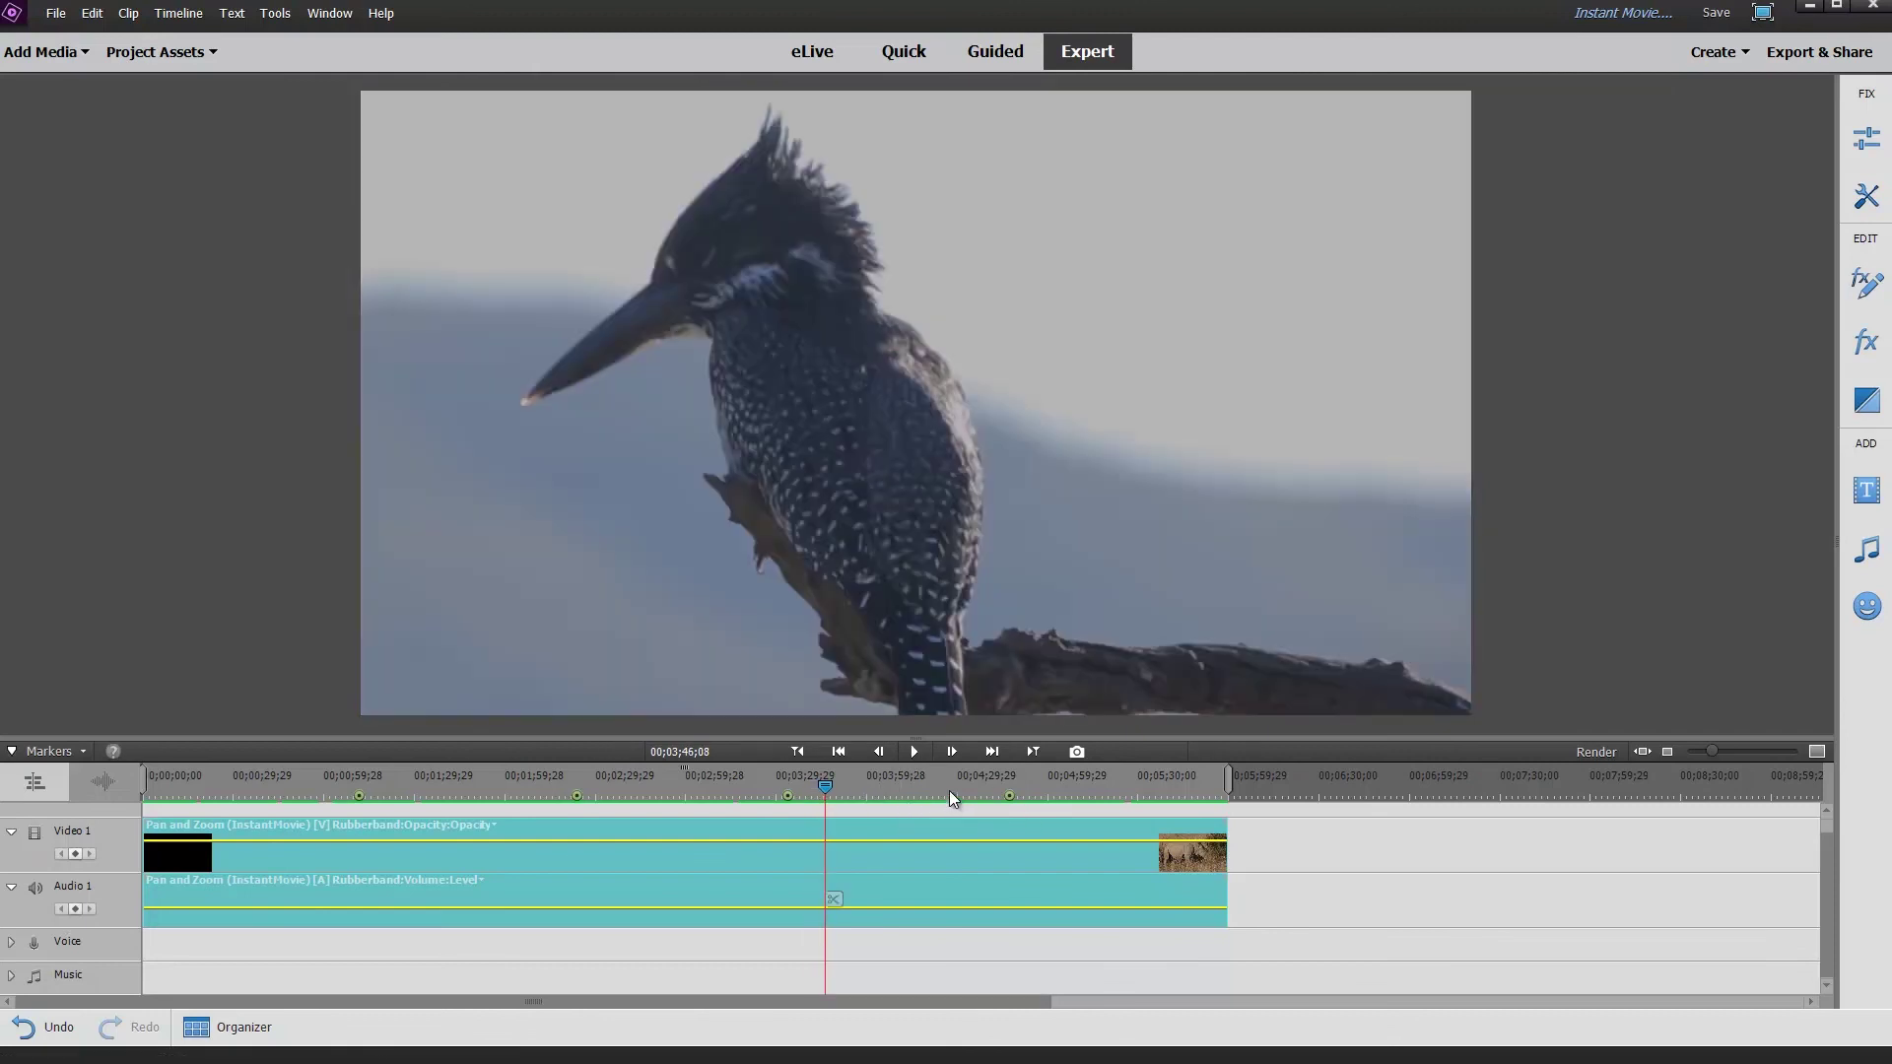
{"action": "left_click", "coordinate": [946, 789]}
{"action": "key", "text": "space"}
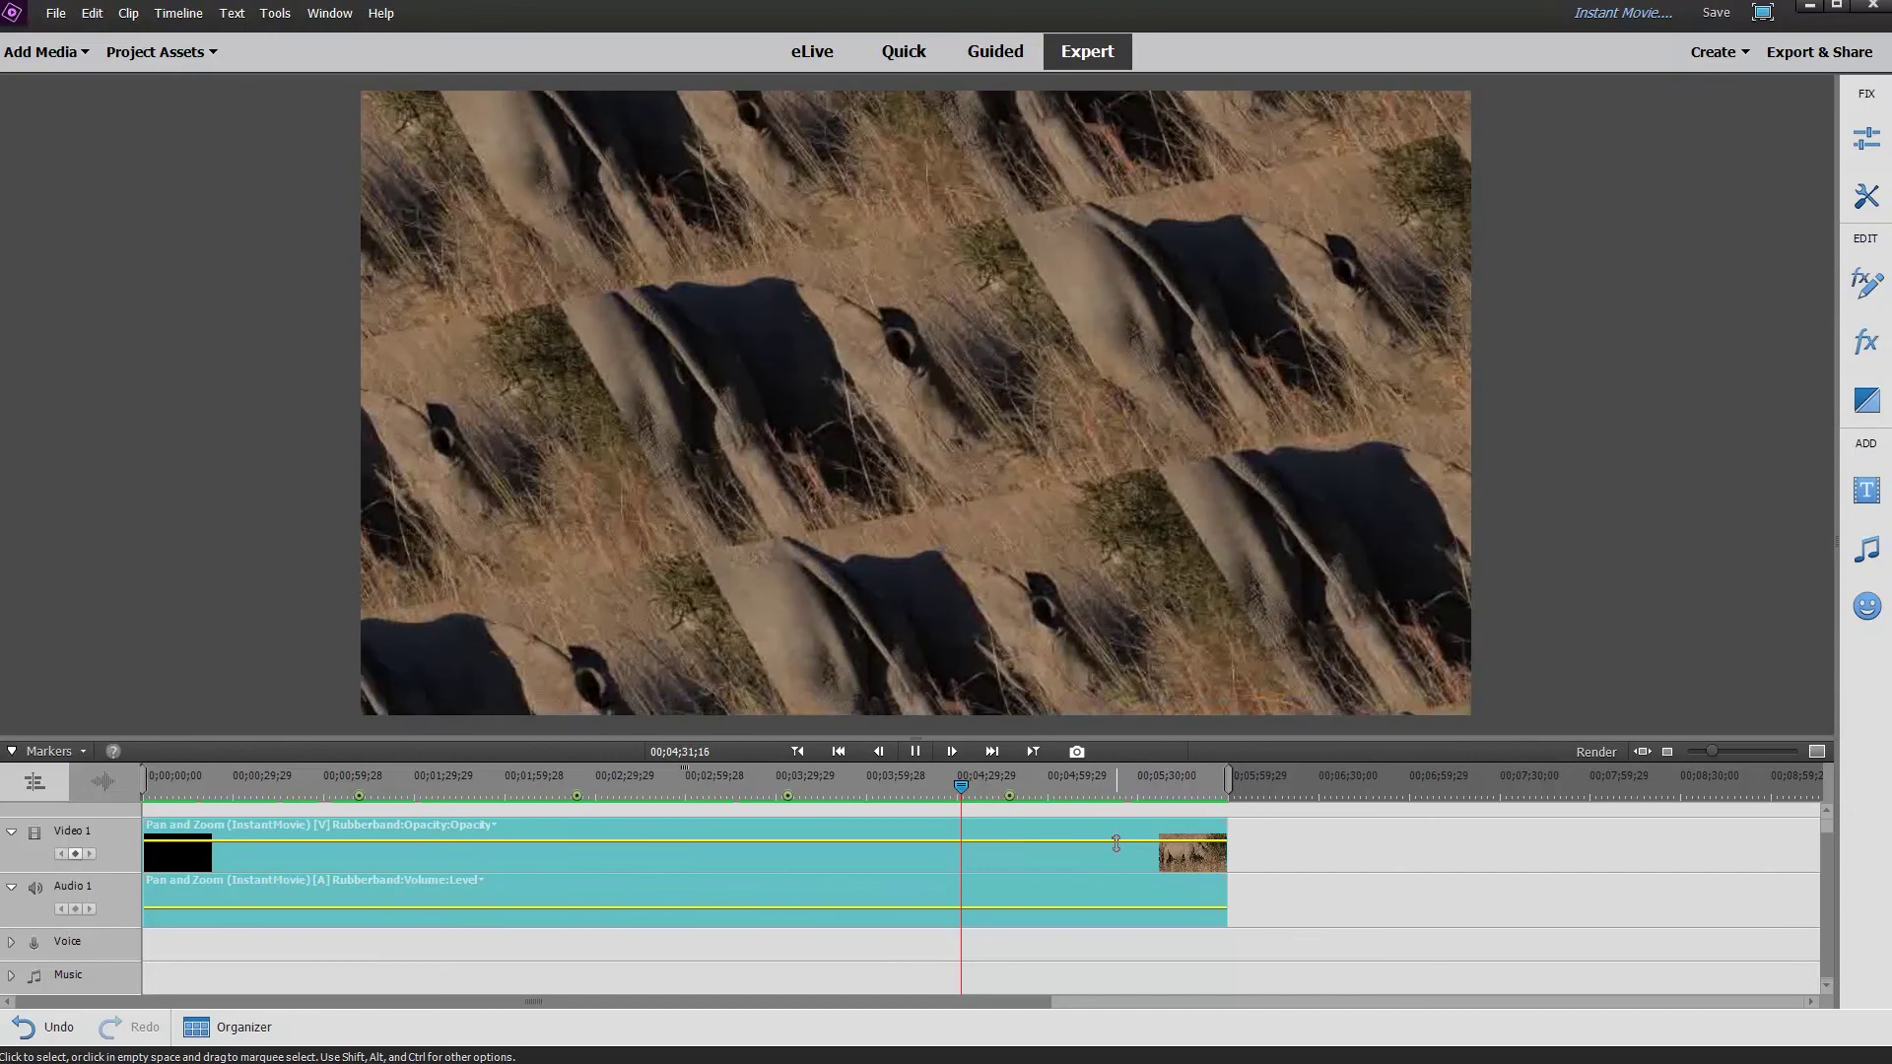
{"action": "left_click", "coordinate": [1149, 786]}
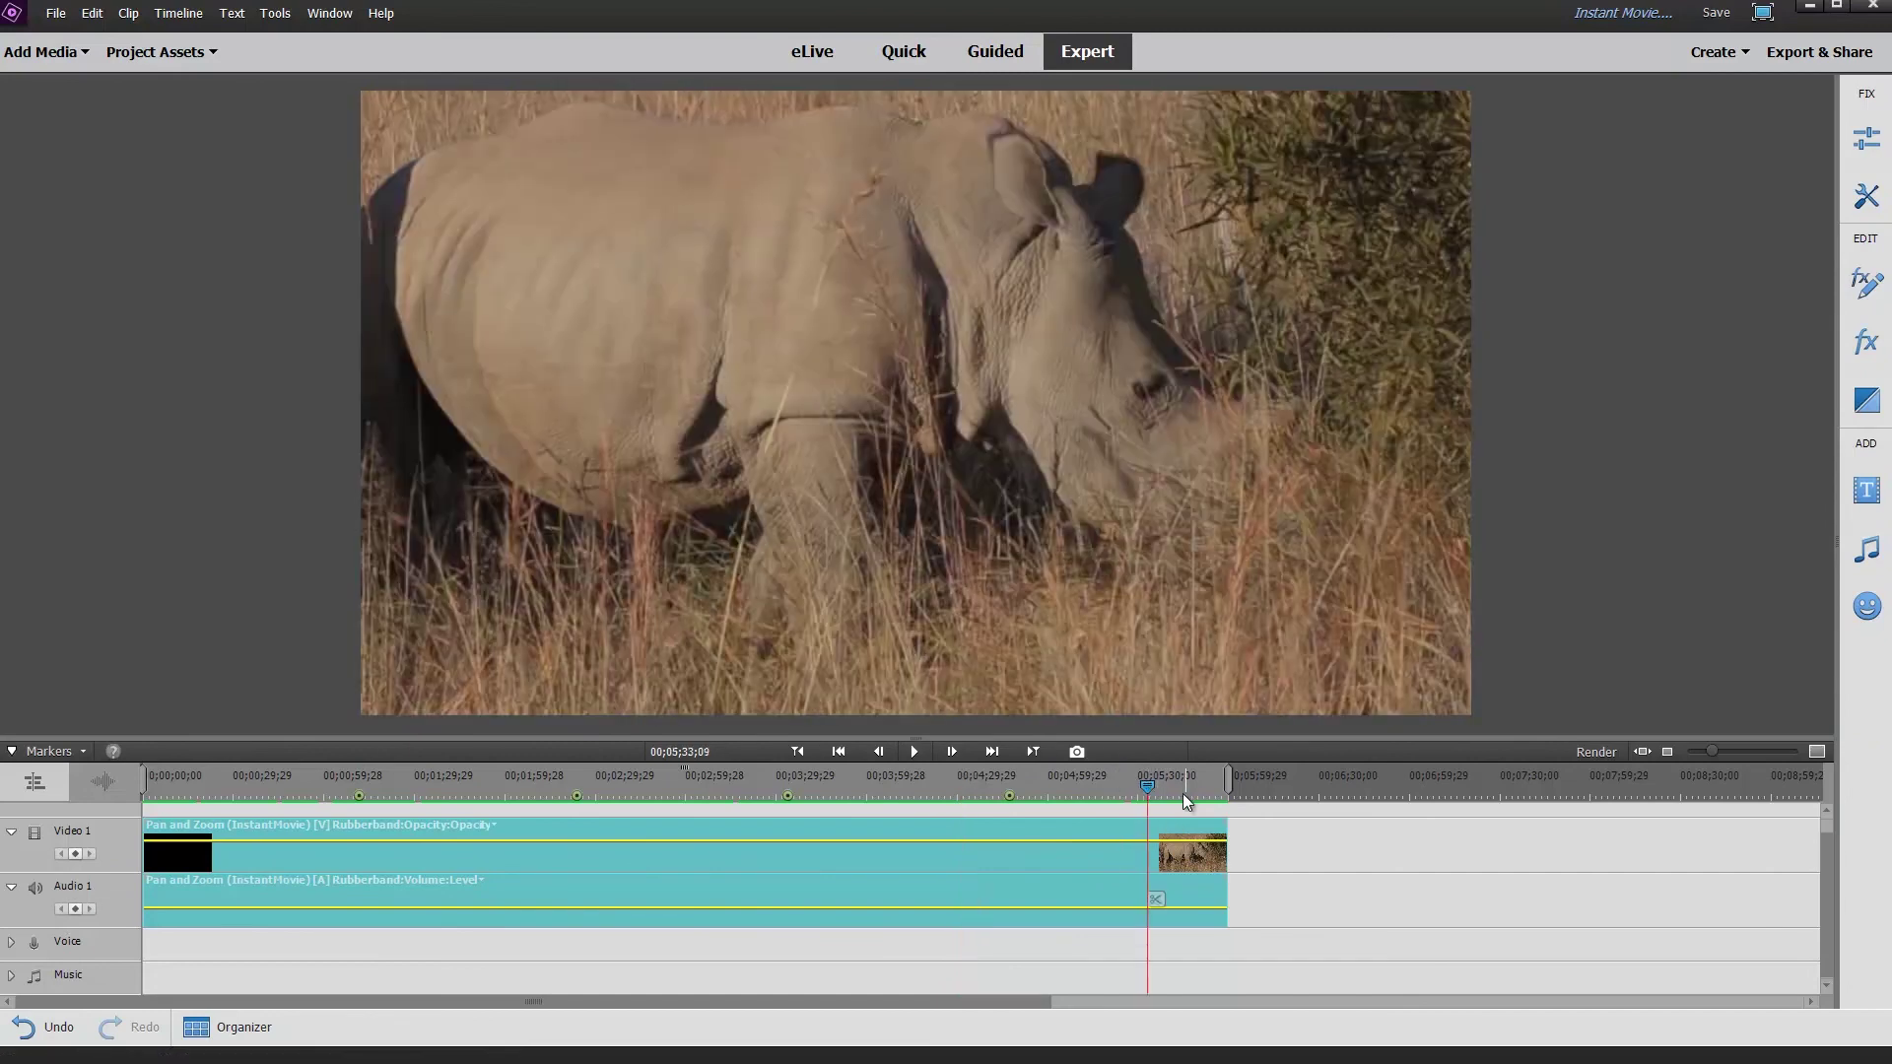
{"action": "left_click", "coordinate": [1188, 784]}
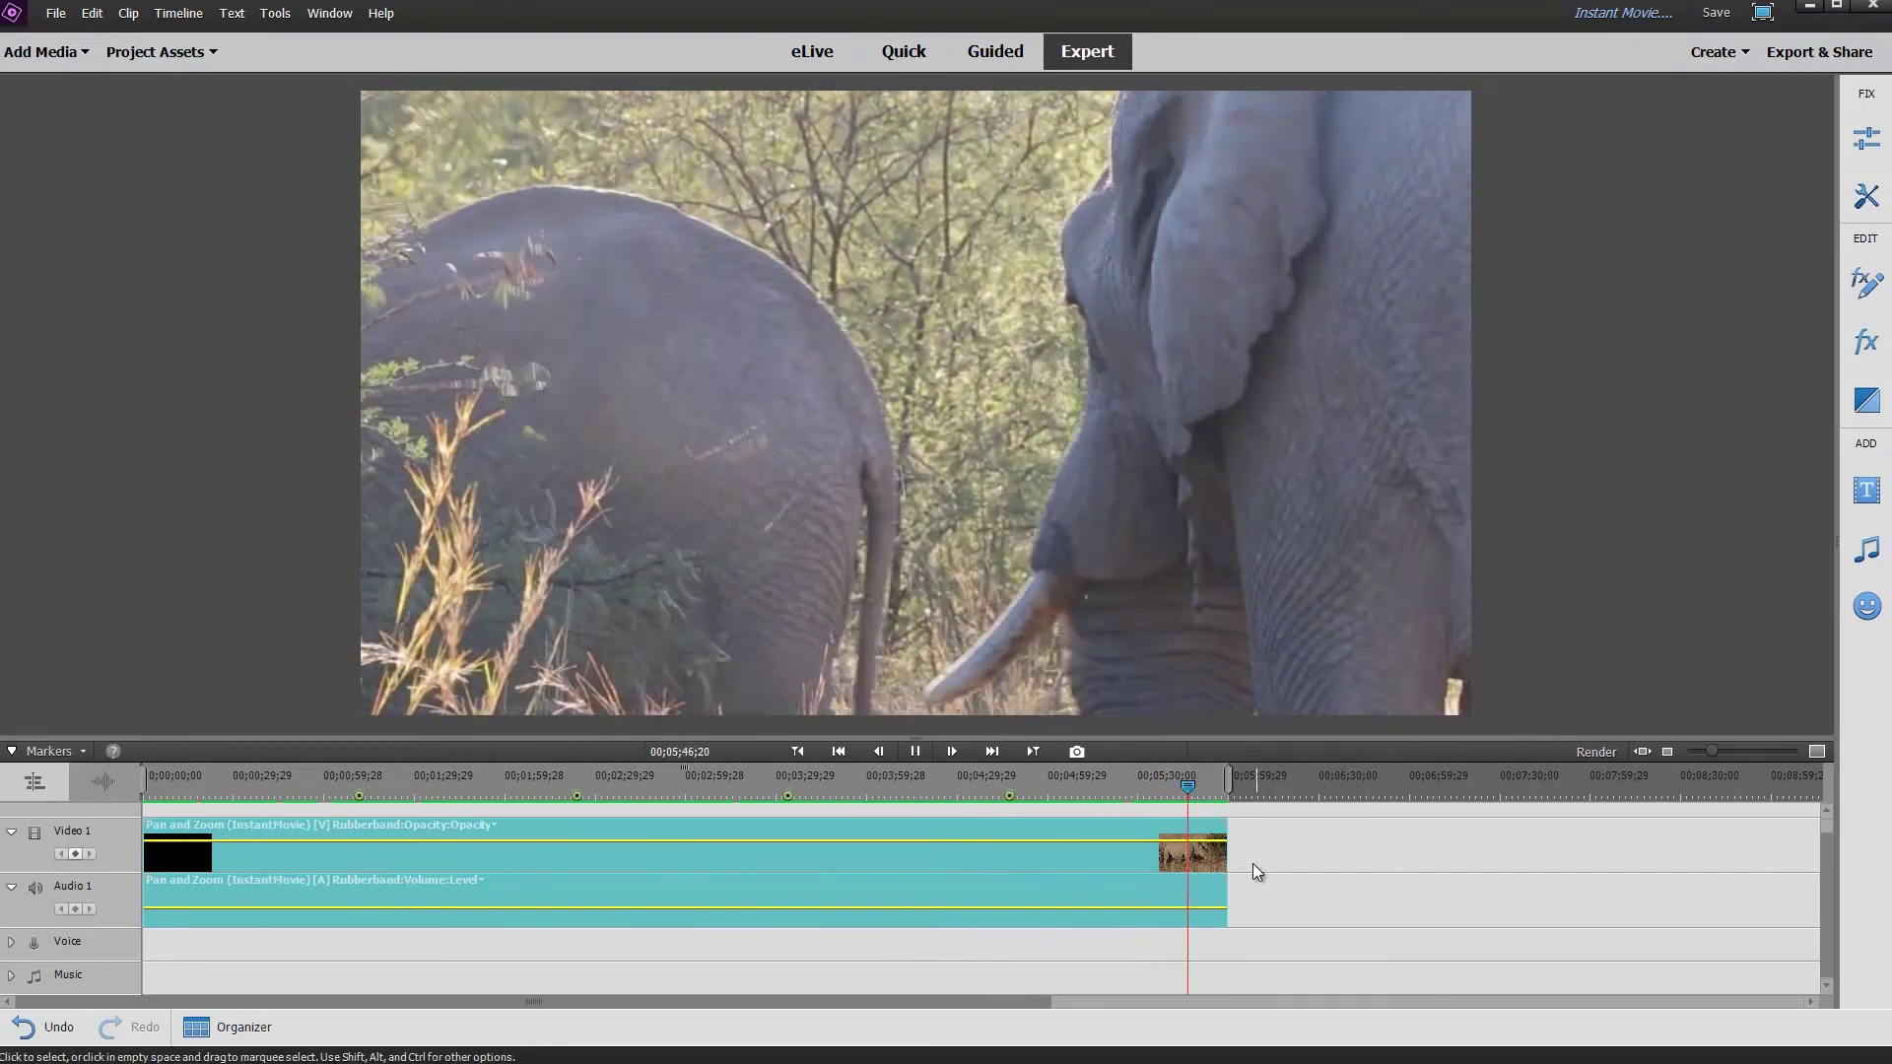